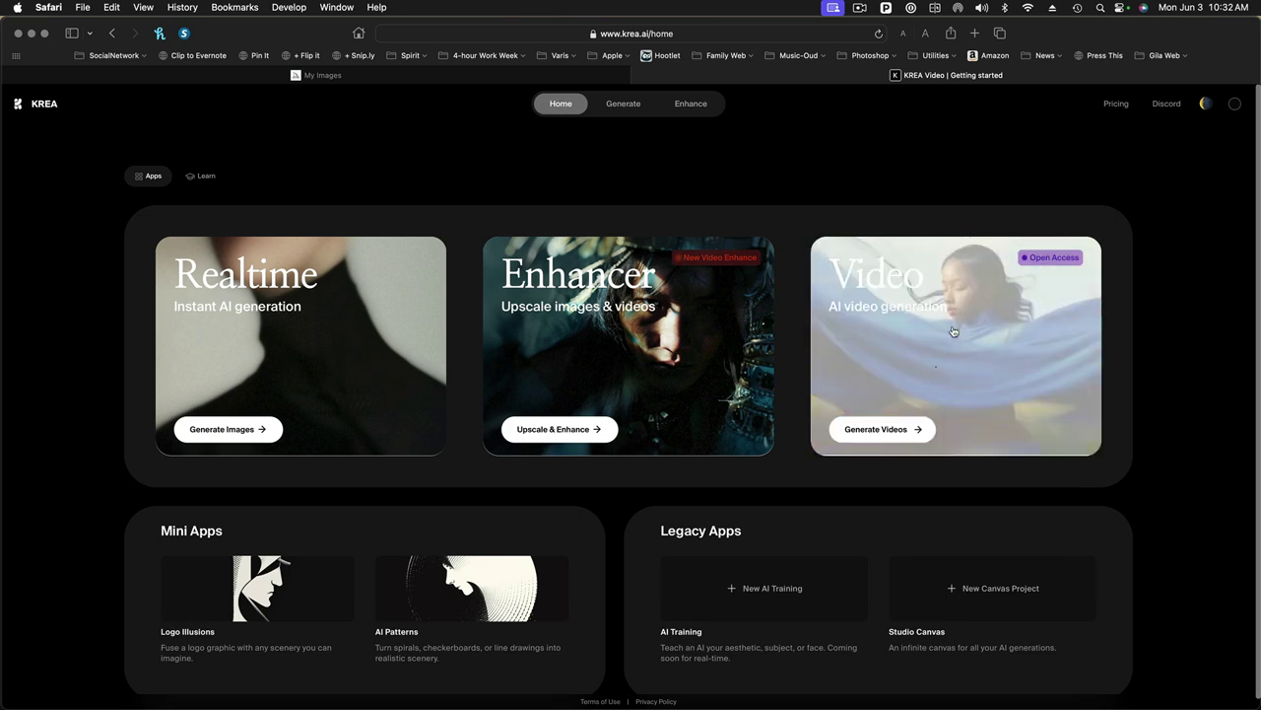
Open the Krea Video app and start its getting-started tour
{"action": "left_click", "coordinate": [953, 331]}
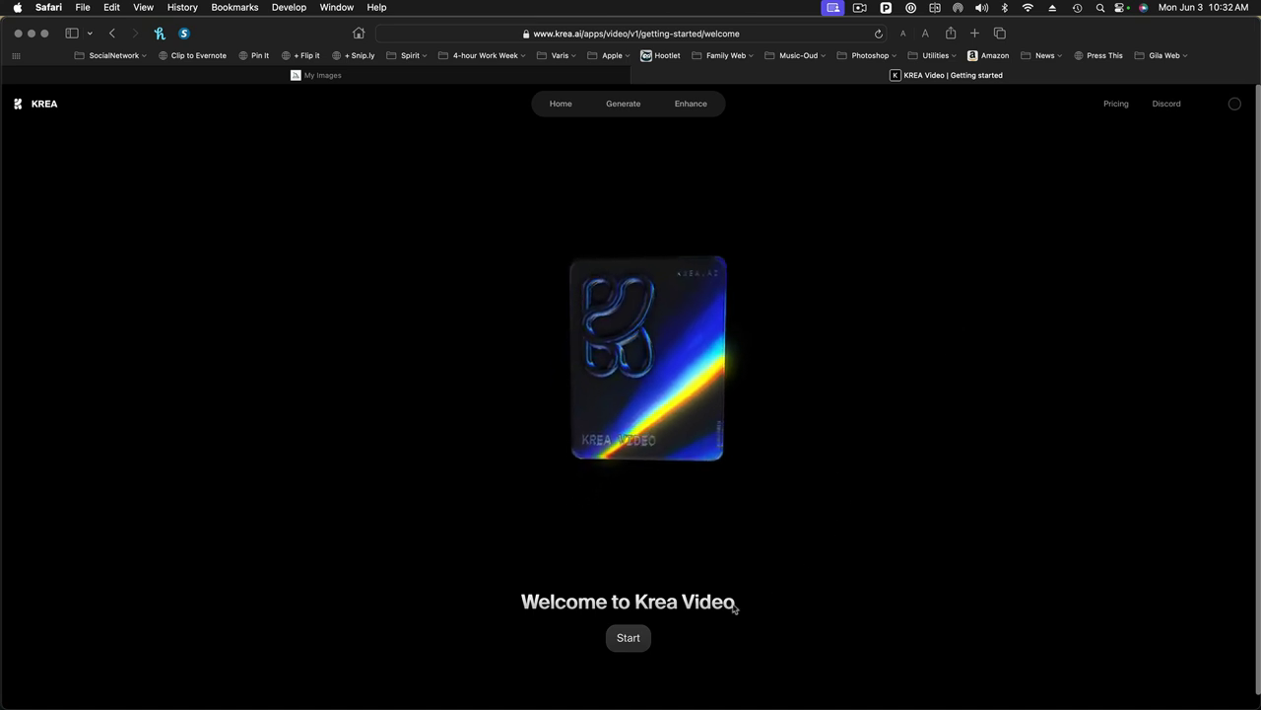
{"action": "left_click", "coordinate": [626, 639]}
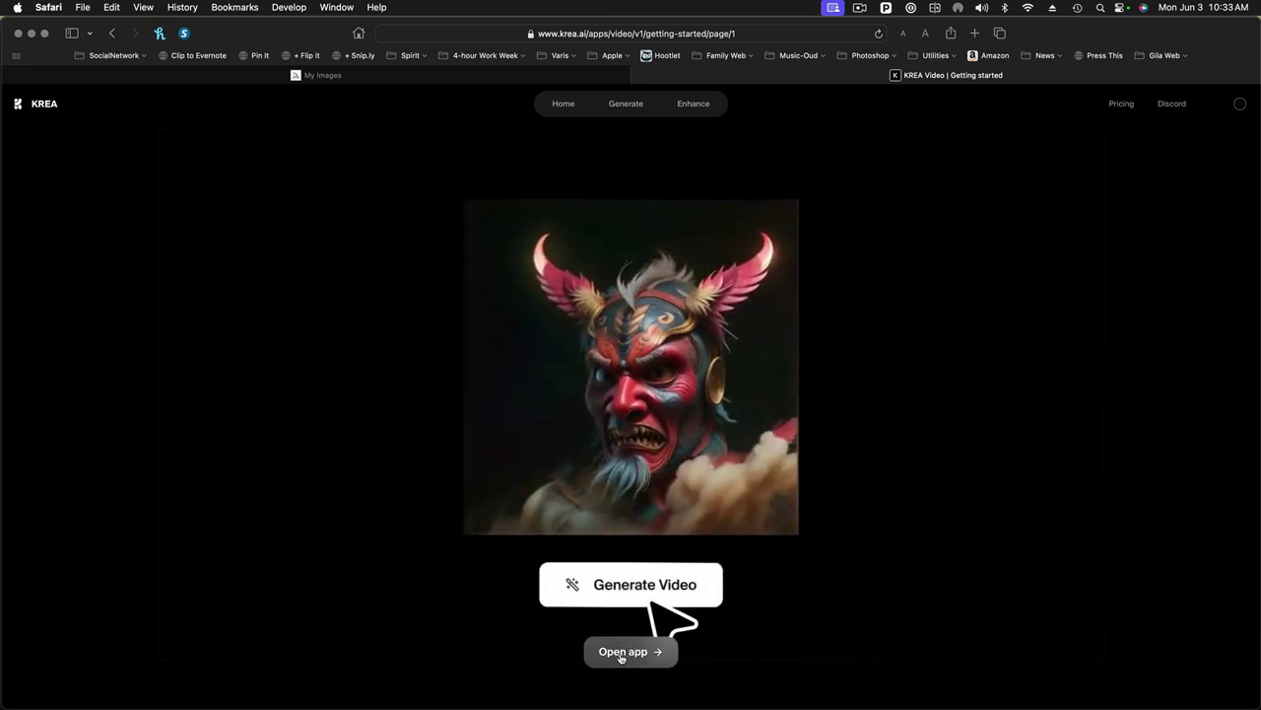
Launch the Krea Video editor from the getting-started page
{"action": "left_click", "coordinate": [621, 653]}
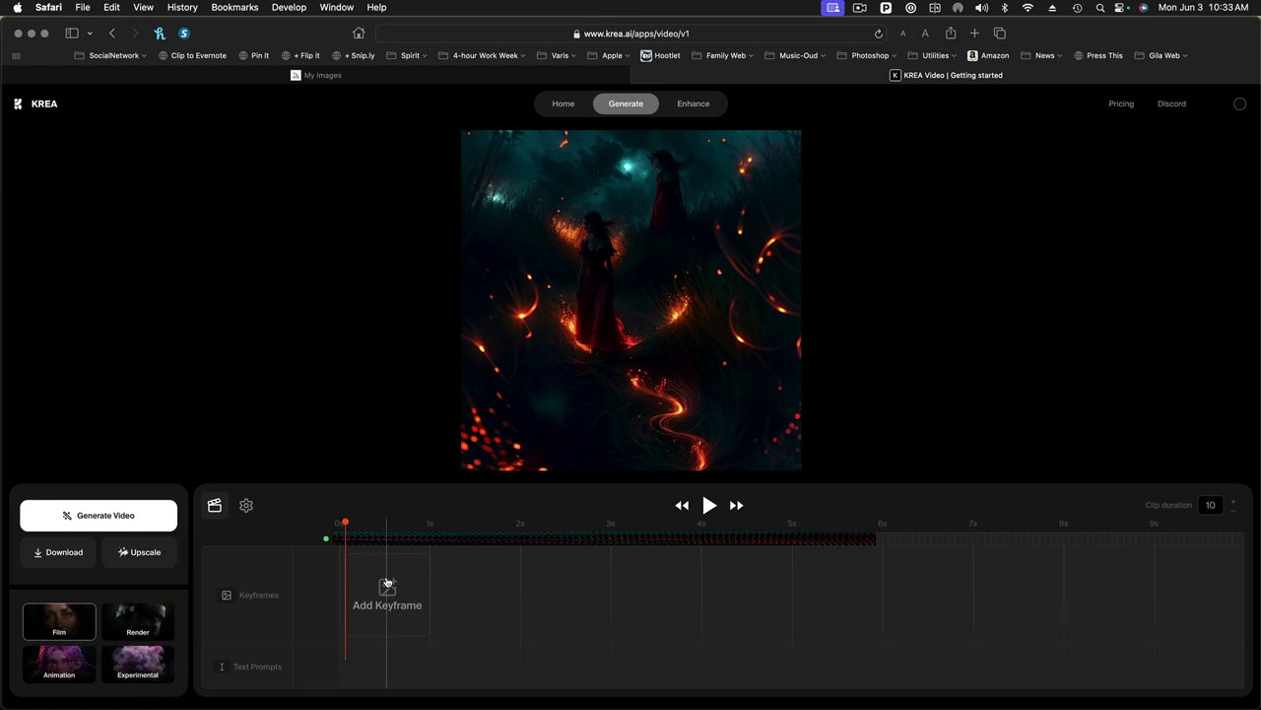
Upload the fiery girl image as the opening keyframe at the timeline start
{"action": "left_click", "coordinate": [387, 586]}
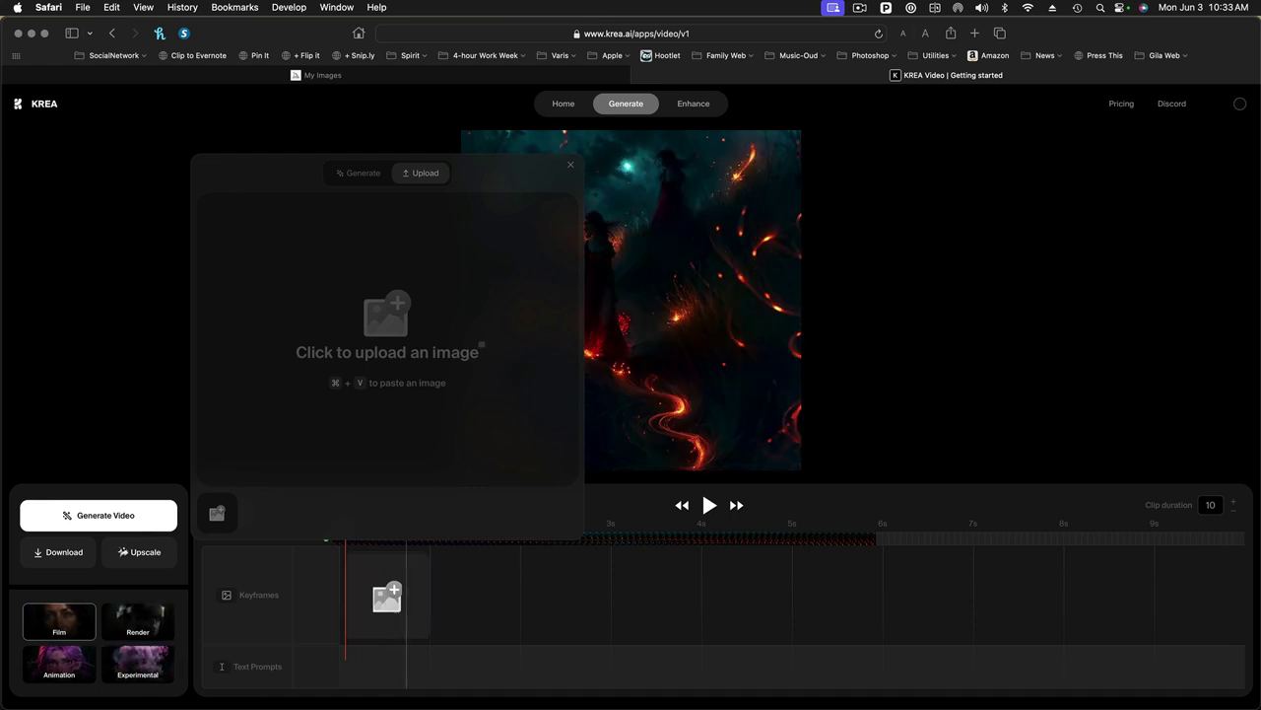
{"action": "left_click_drag", "start_coordinate": [563, 332], "coordinate": [413, 310]}
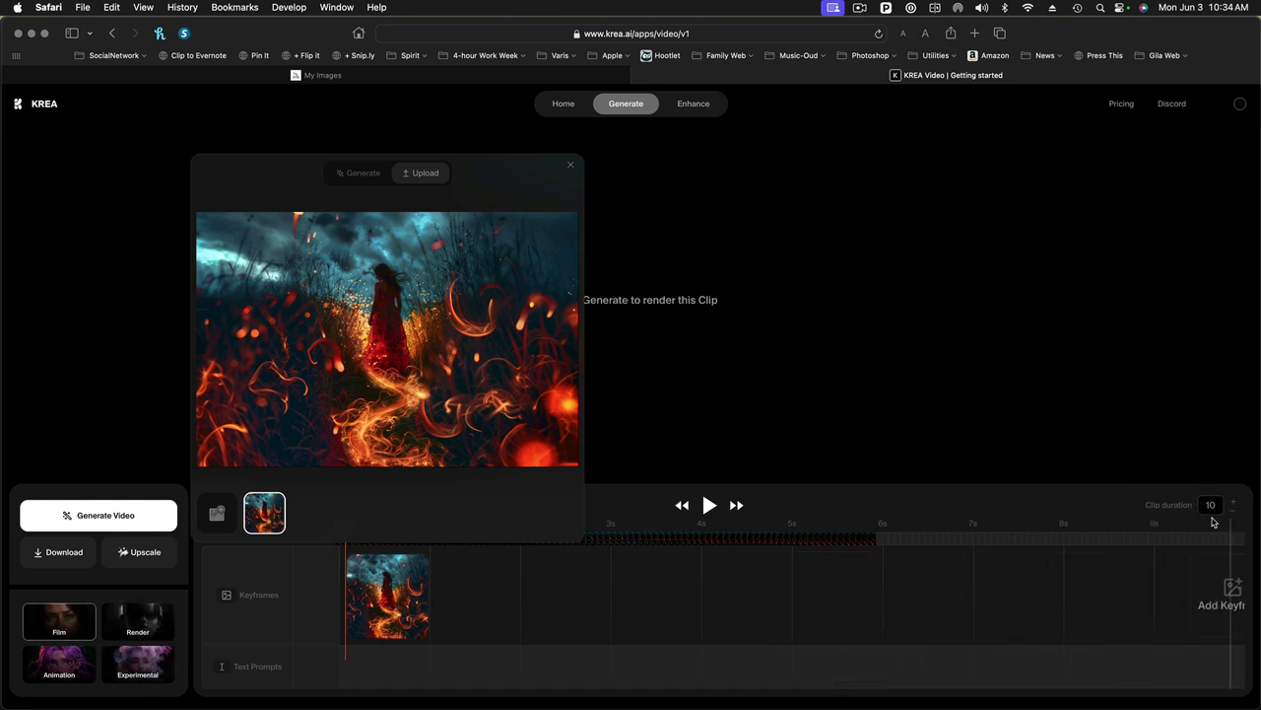
{"action": "left_click", "coordinate": [835, 571]}
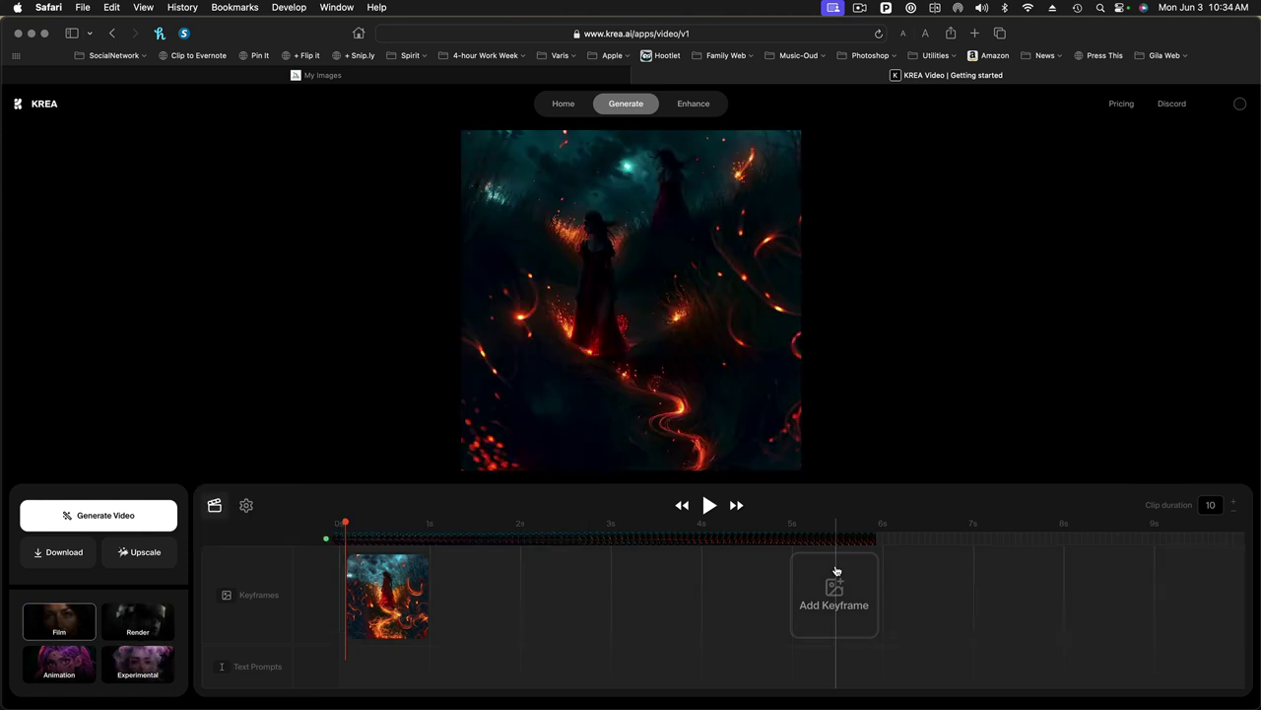
Upload the grey decaying-city image from Finder as the second keyframe near 5 seconds
{"action": "left_click", "coordinate": [836, 571]}
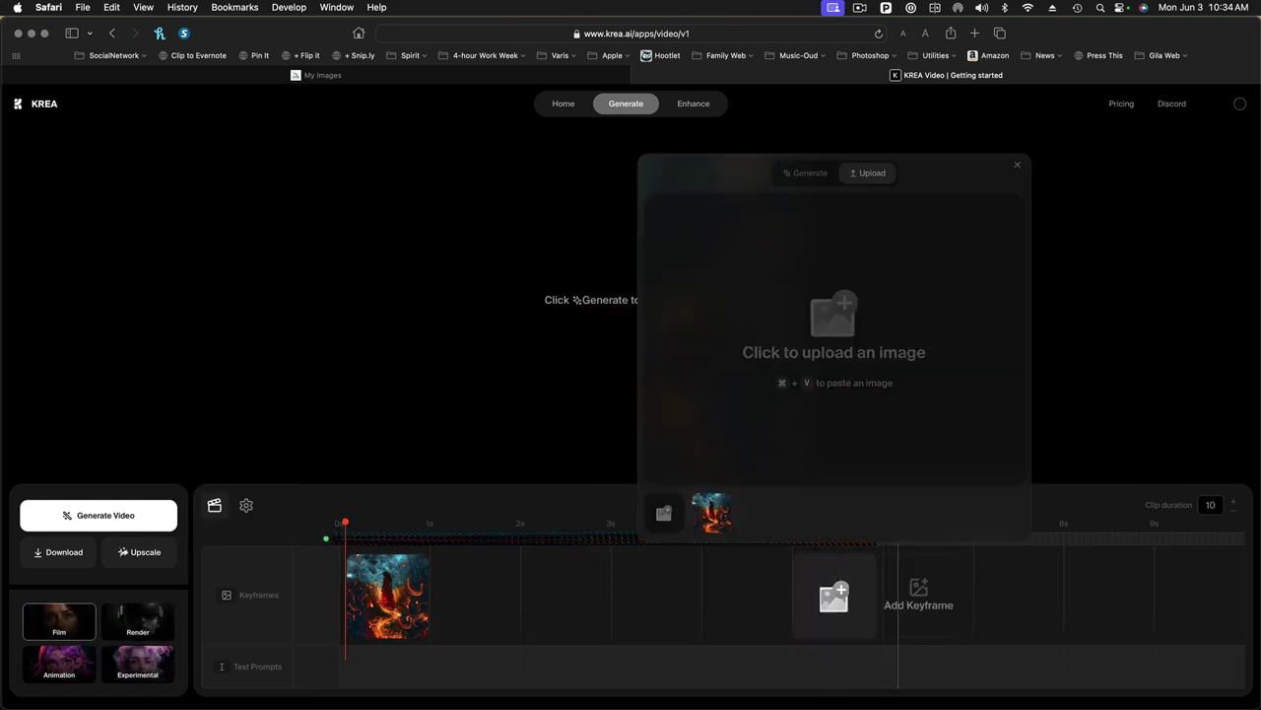
{"action": "key", "text": "super+Tab"}
{"action": "left_click_drag", "start_coordinate": [1257, 281], "coordinate": [826, 281]}
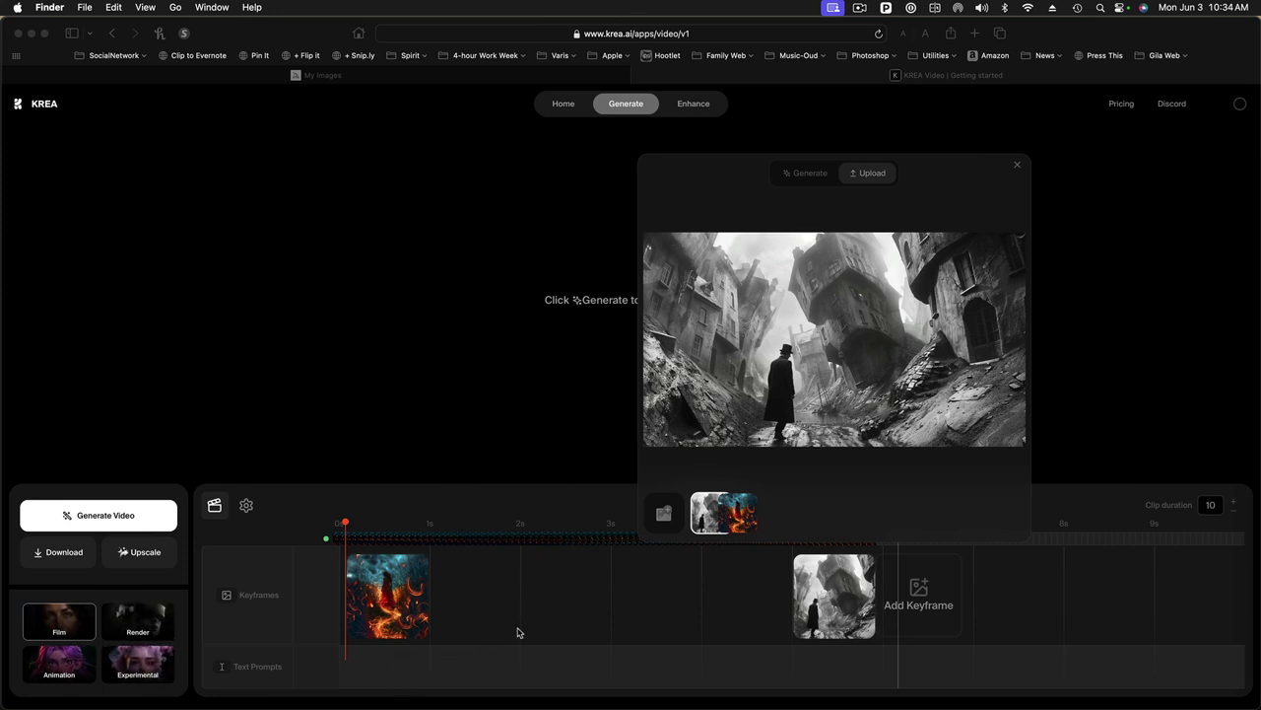
Add a start-of-timeline prompt: 'Fire girl walks into the mist trailing sparks and flames'
{"action": "left_click", "coordinate": [389, 658]}
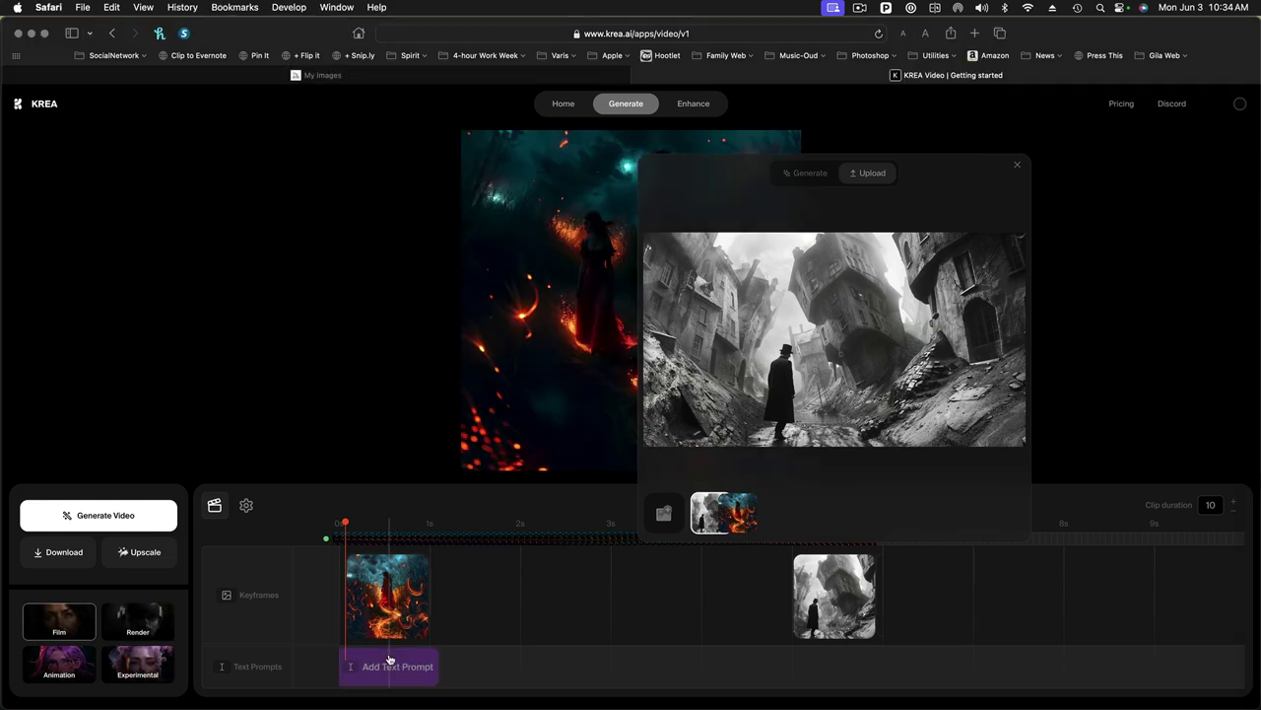
{"action": "left_click", "coordinate": [408, 664]}
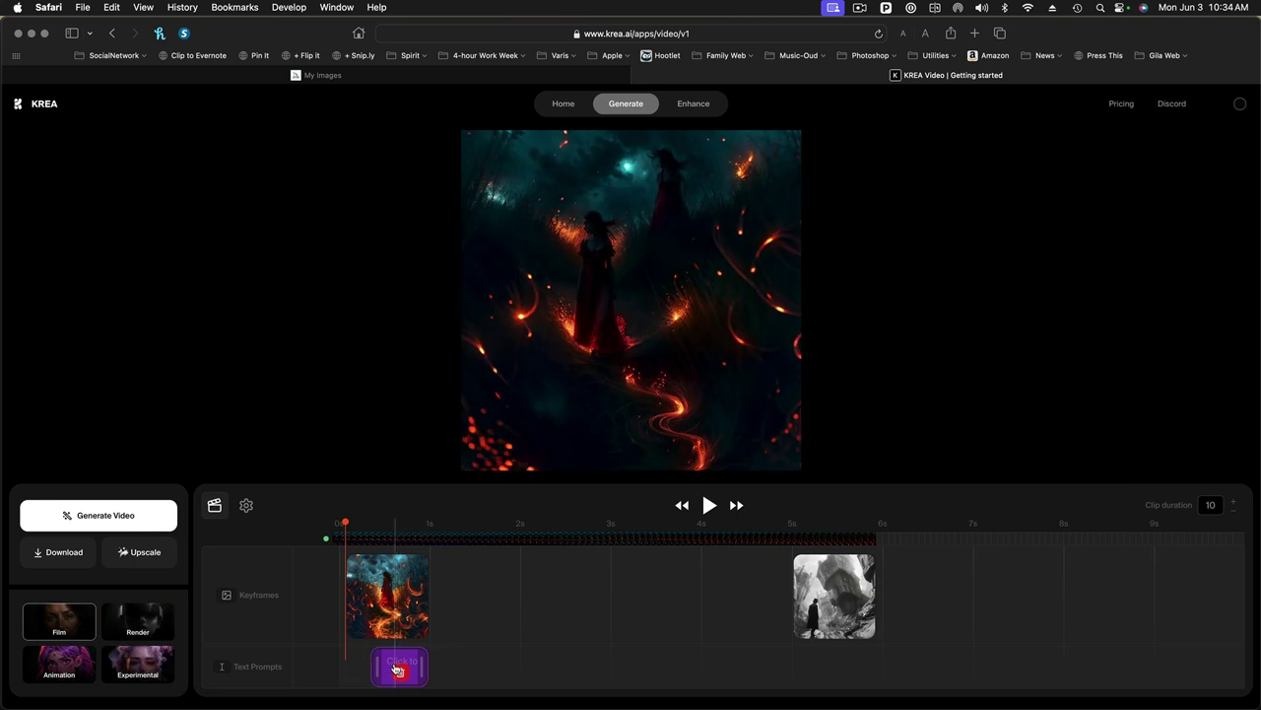
{"action": "left_click", "coordinate": [397, 670]}
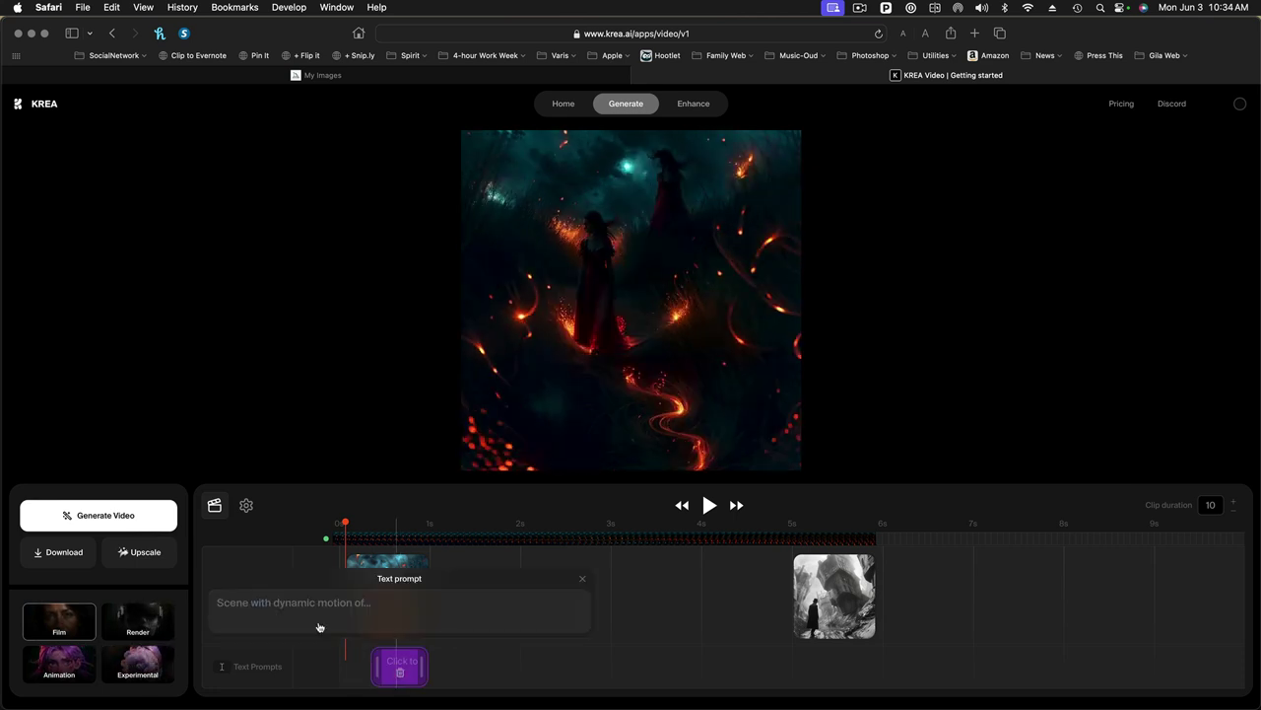
{"action": "left_click", "coordinate": [223, 601]}
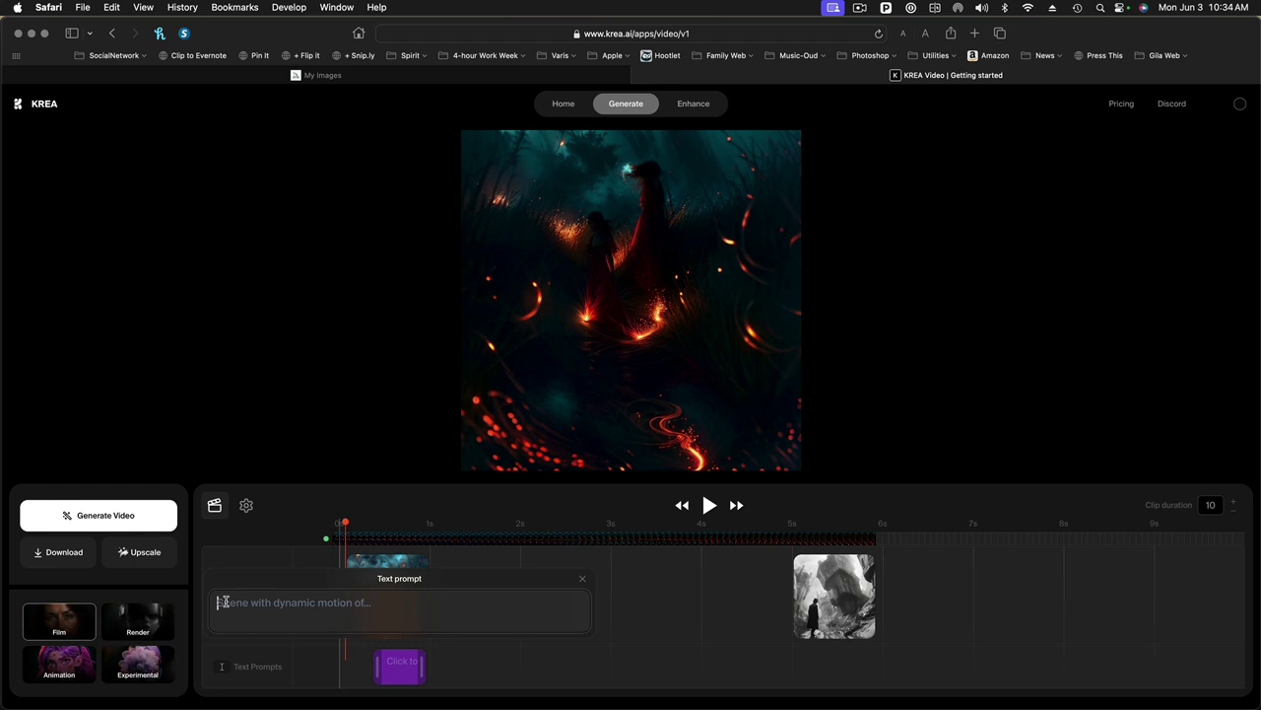
{"action": "type", "text": "Fir"}
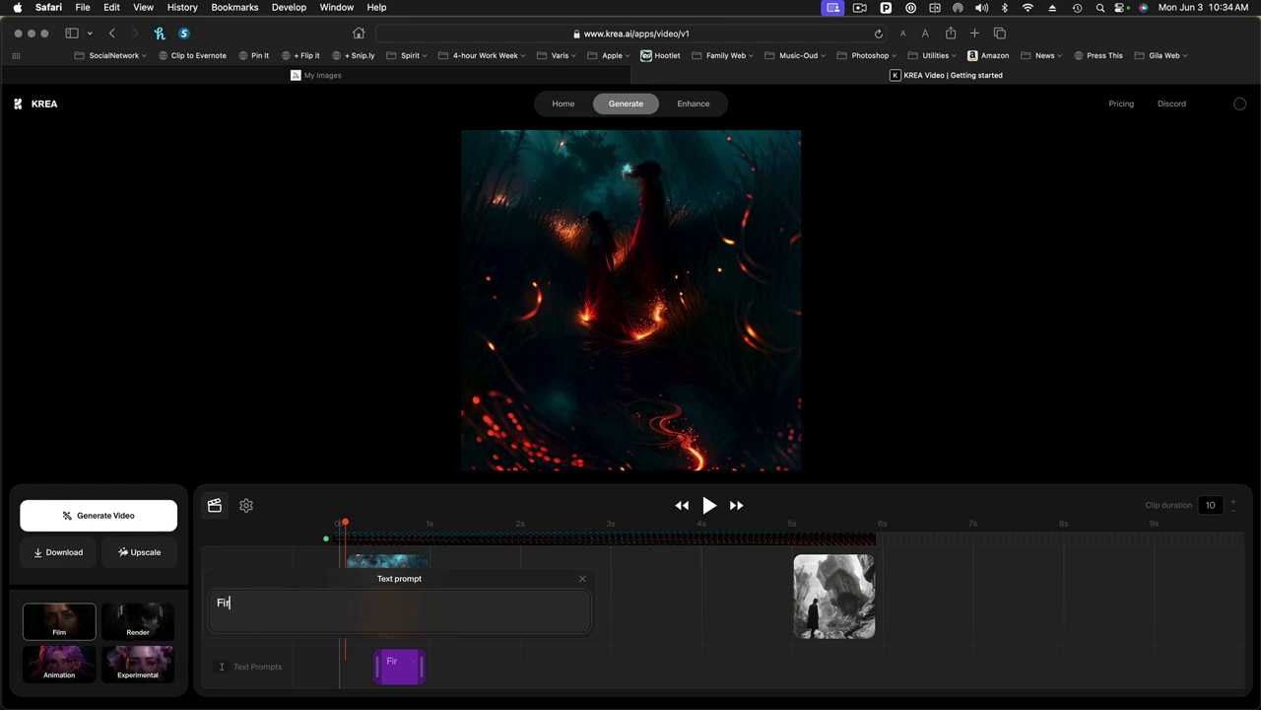
{"action": "type", "text": "e girl walks int"}
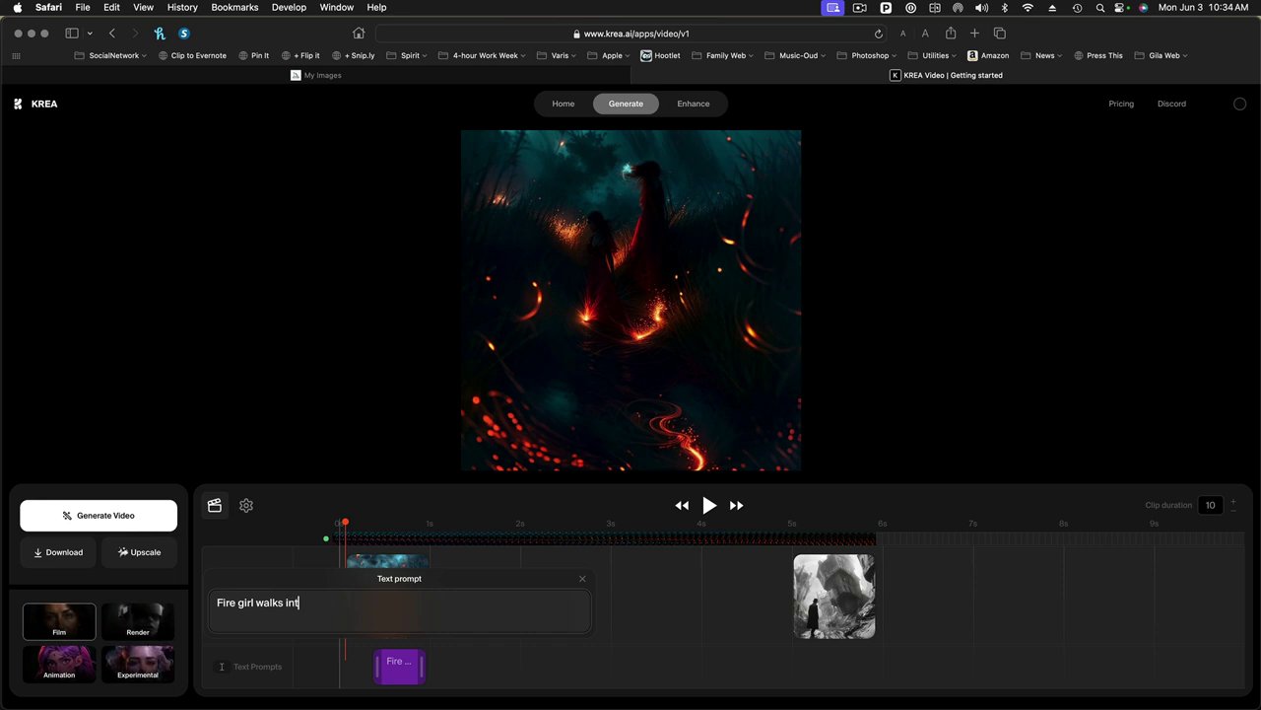
{"action": "type", "text": "o the mist"}
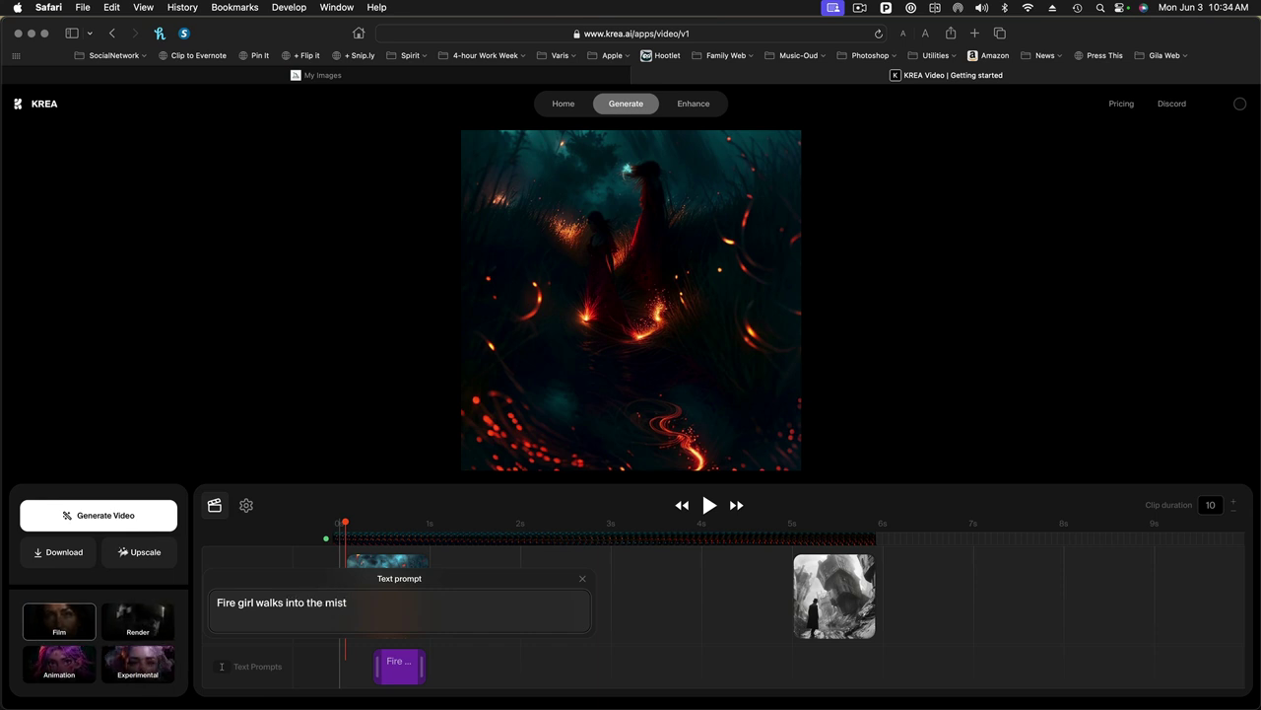
{"action": "type", "text": " trail"}
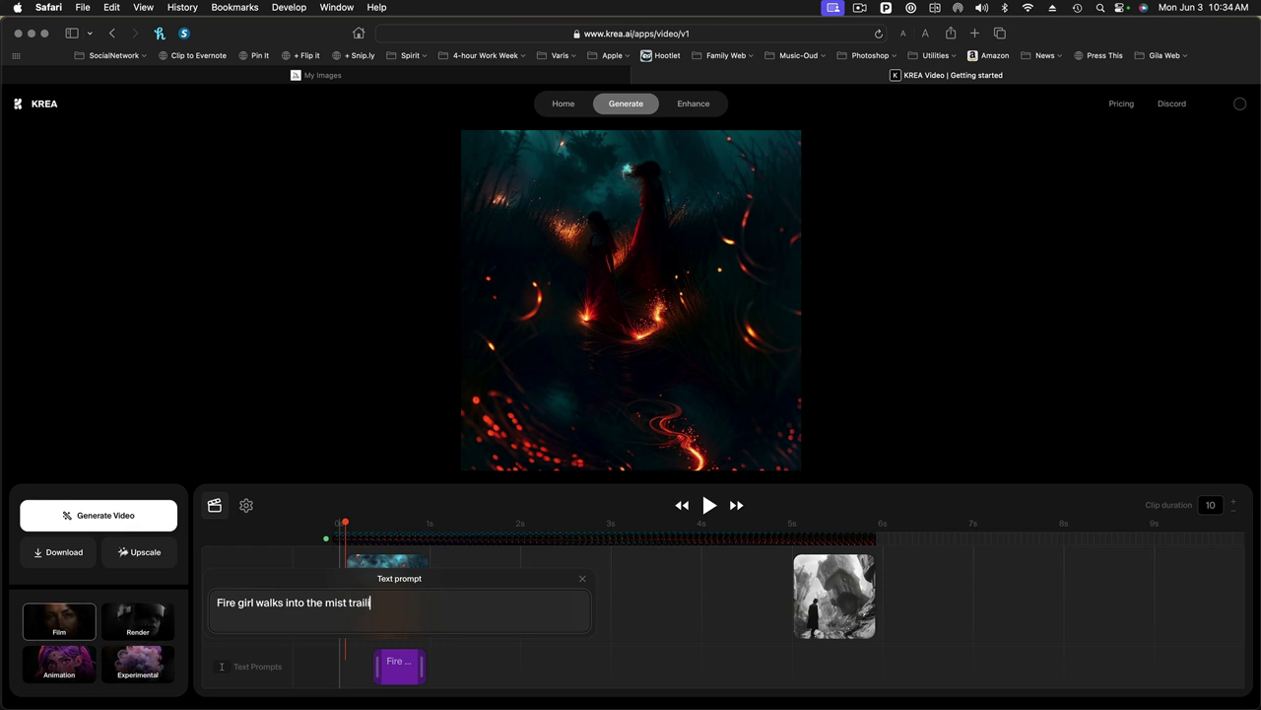
{"action": "type", "text": "ing sparks and f"}
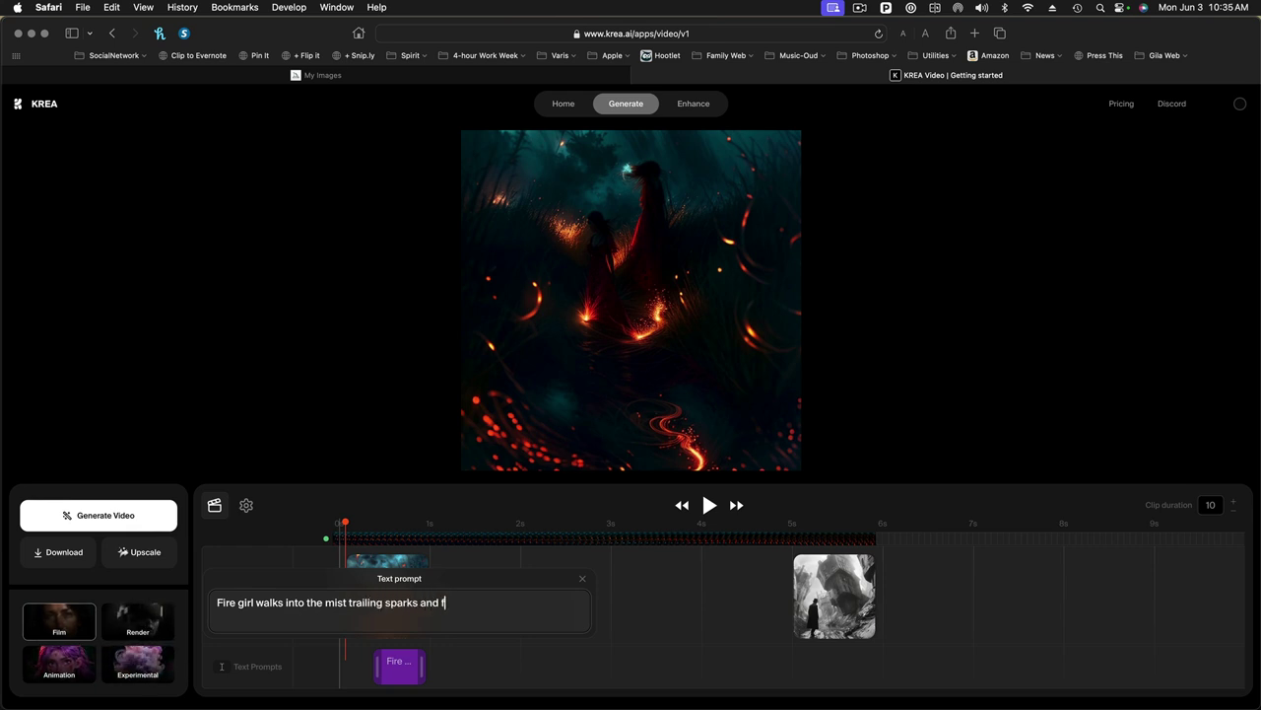
{"action": "type", "text": "lames"}
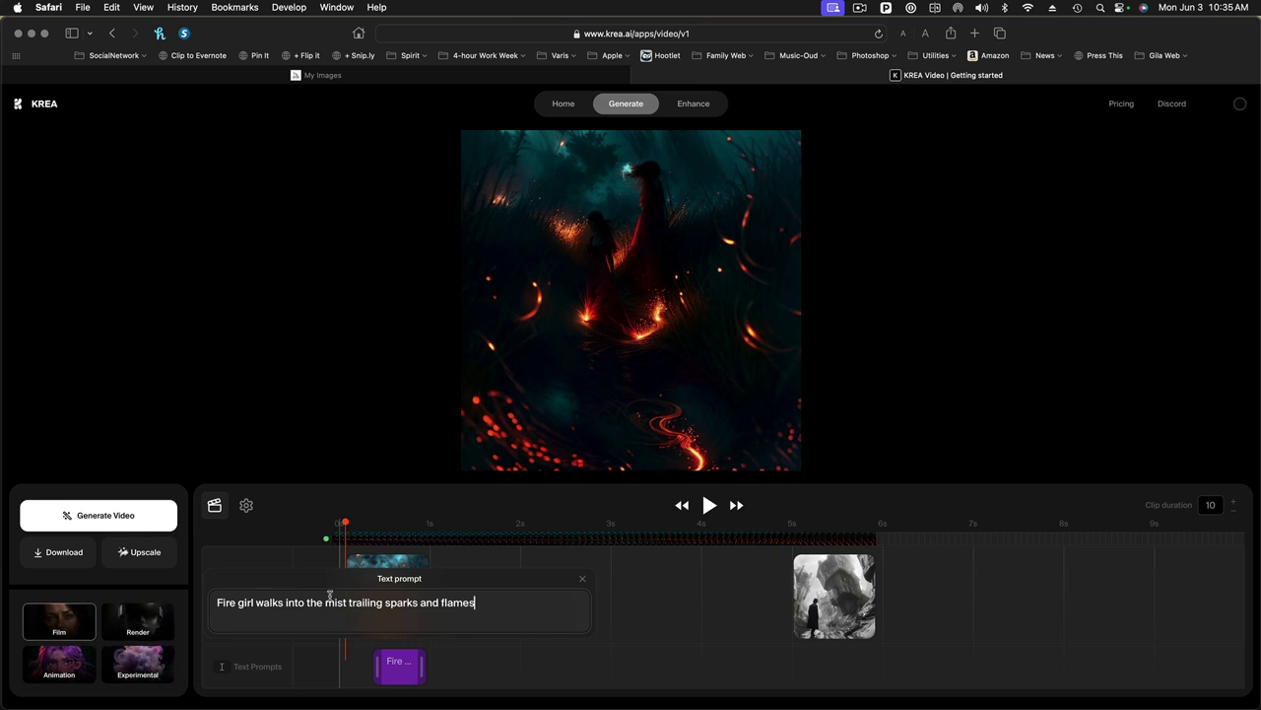
{"action": "key", "text": "Return"}
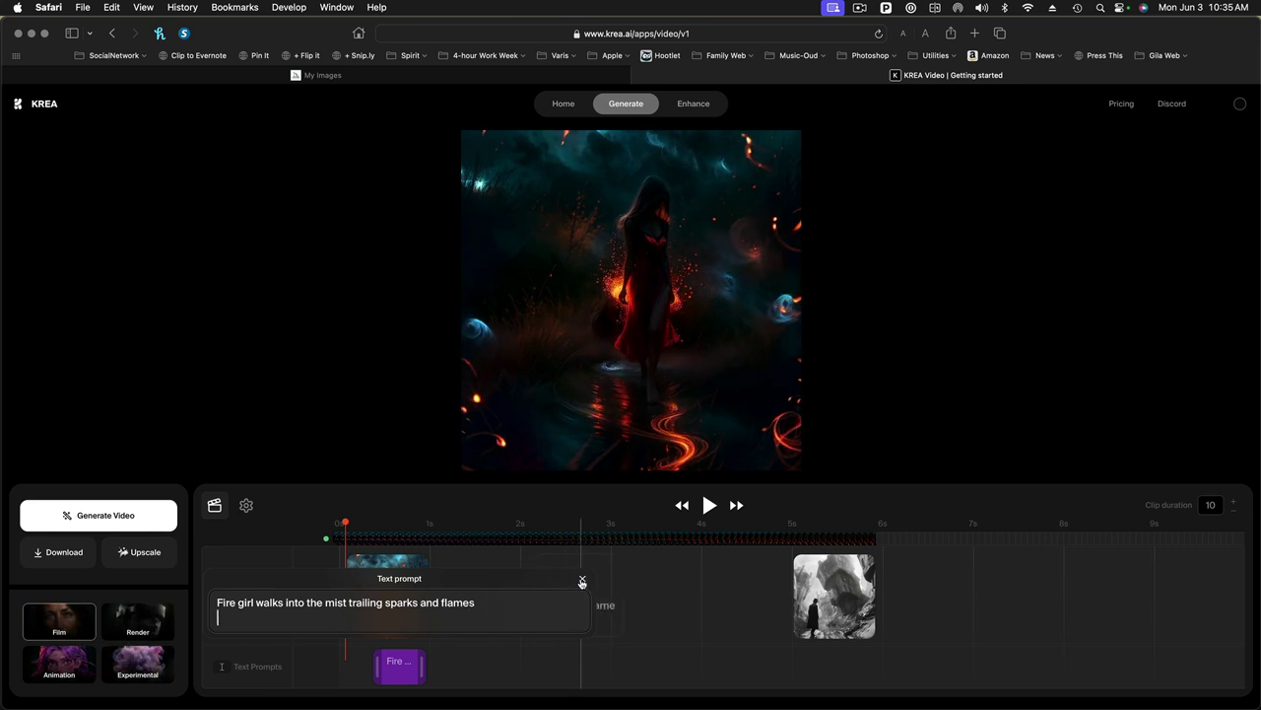
{"action": "left_click", "coordinate": [582, 579]}
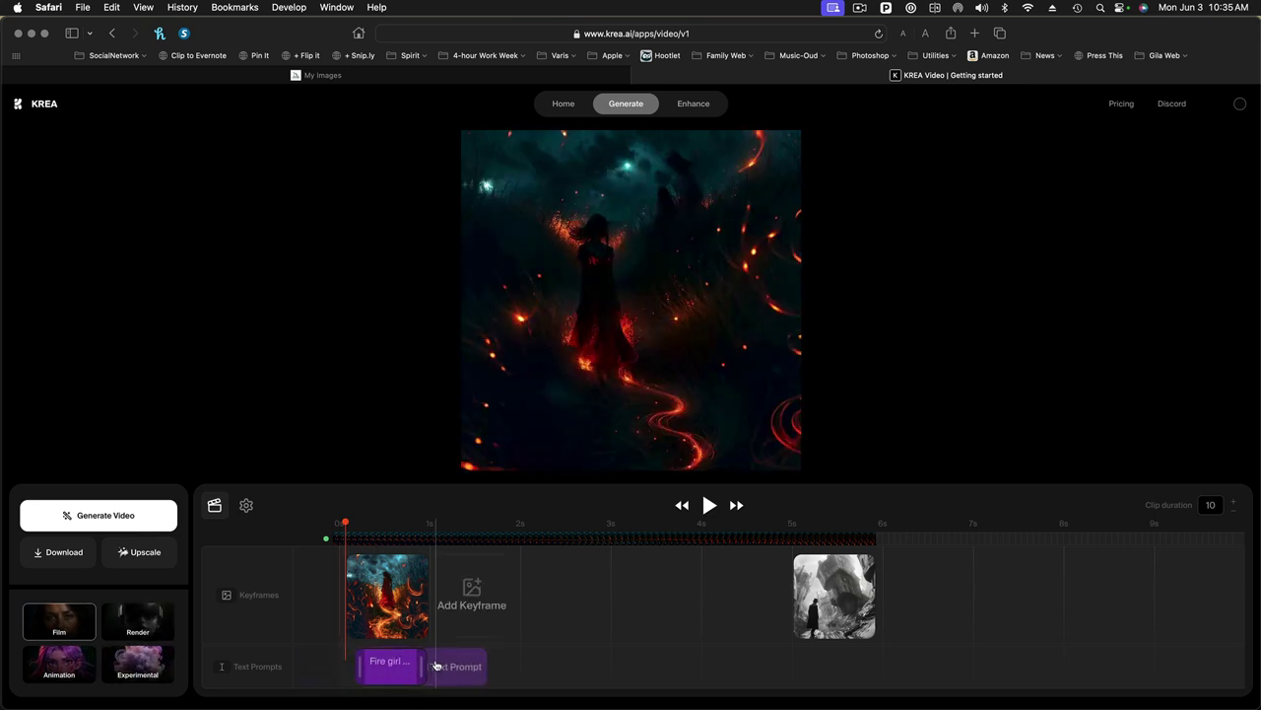
Stretch the fire-girl prompt clip from 0 s to the city keyframe near 5 s
{"action": "left_click_drag", "start_coordinate": [360, 661], "coordinate": [343, 661]}
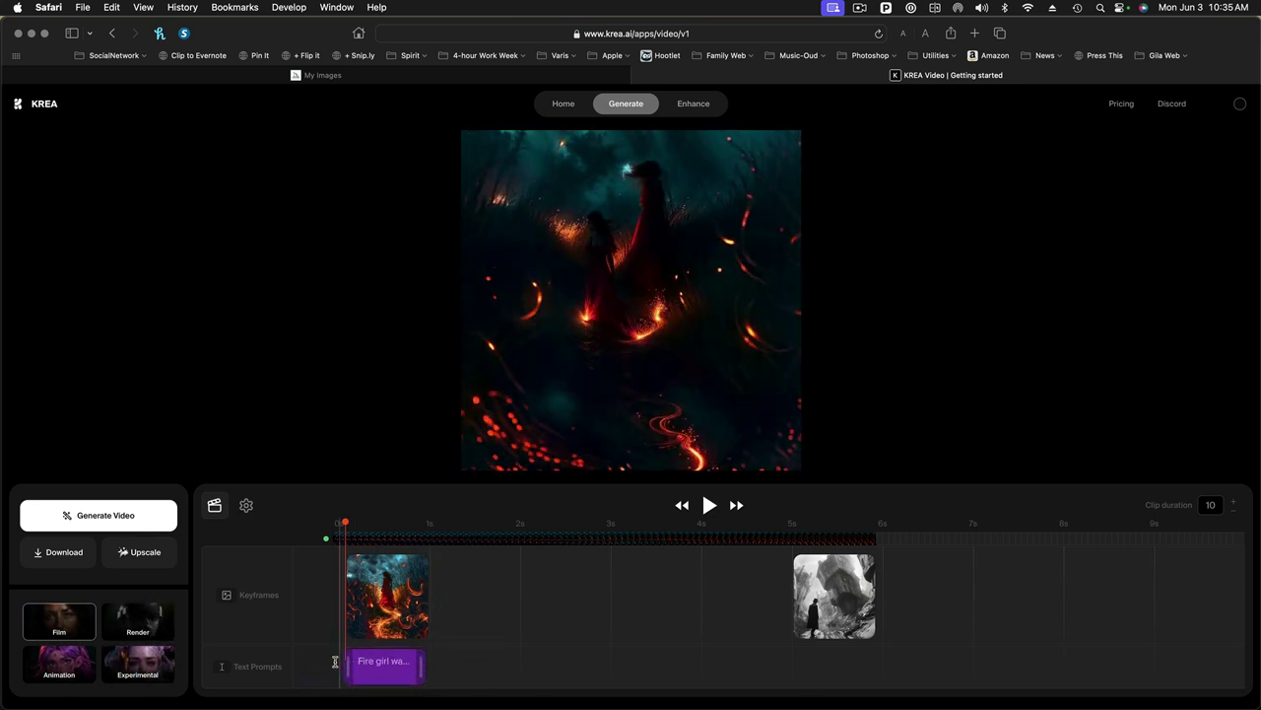
{"action": "left_click_drag", "start_coordinate": [420, 664], "coordinate": [788, 666]}
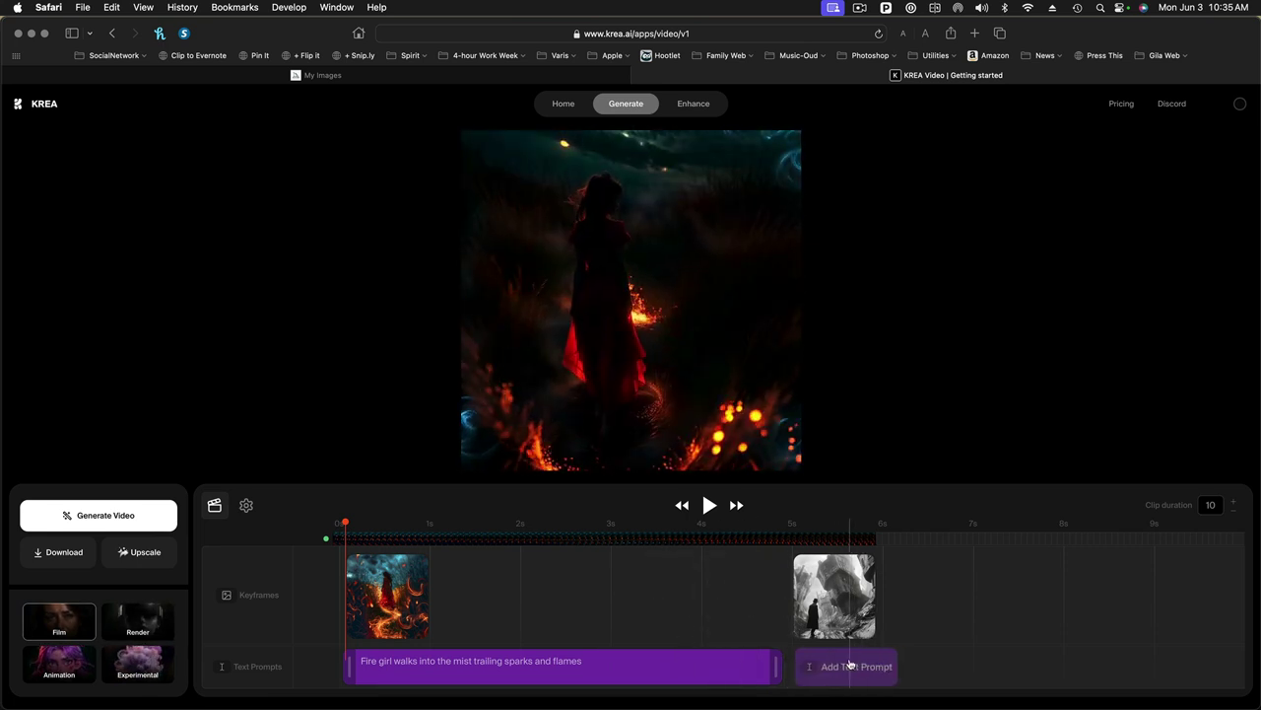
Add a second prompt: 'a man walks through a decaying city with buildings that sway menacingly'
{"action": "left_click", "coordinate": [850, 666]}
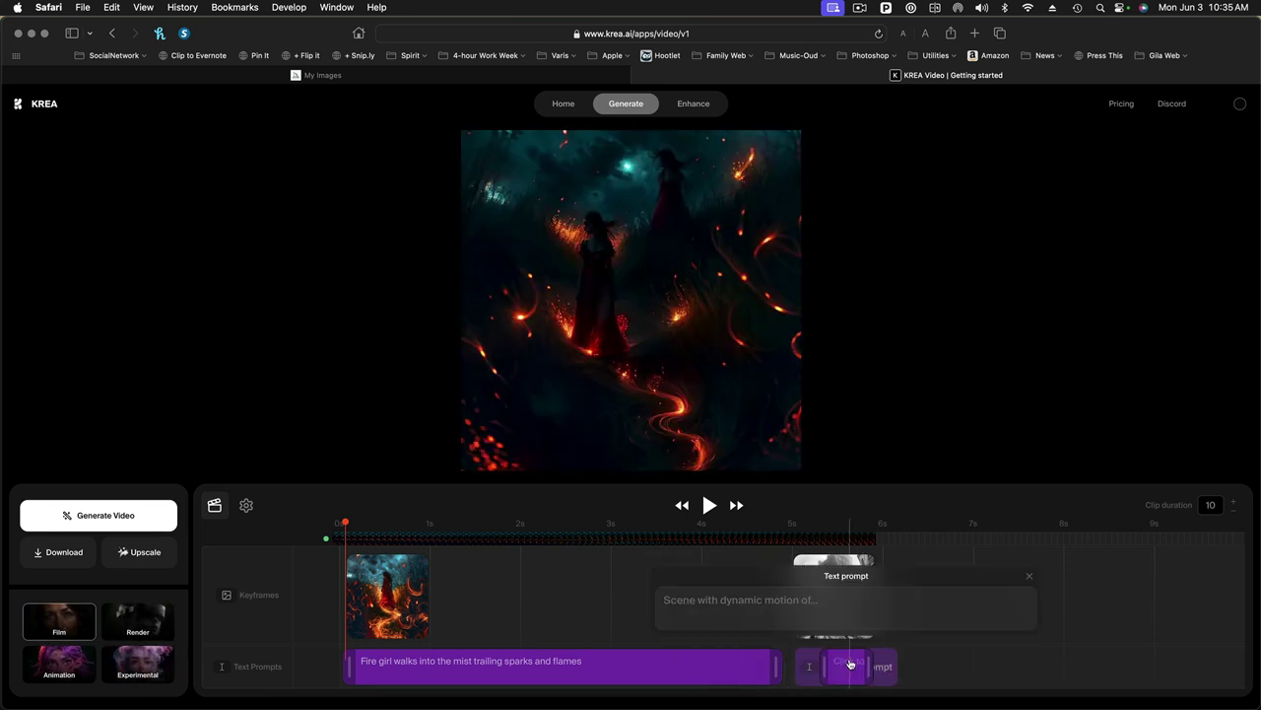
{"action": "left_click", "coordinate": [668, 599]}
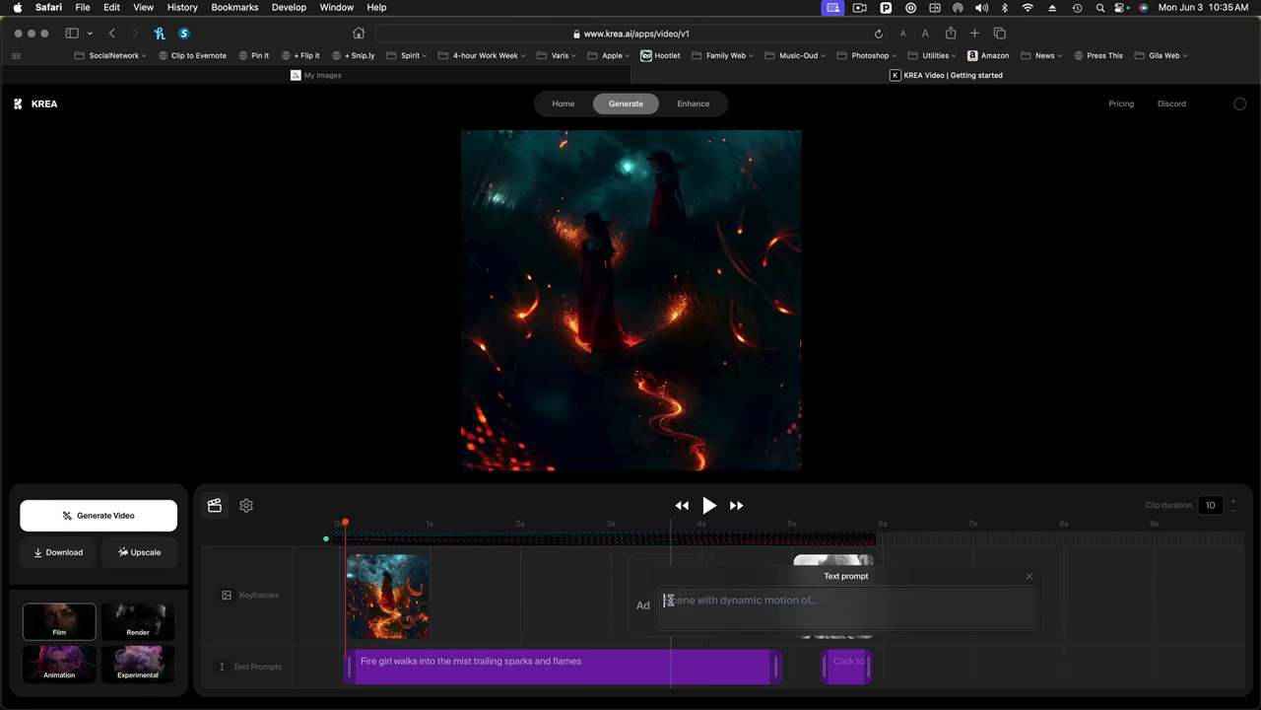
{"action": "type", "text": "a"}
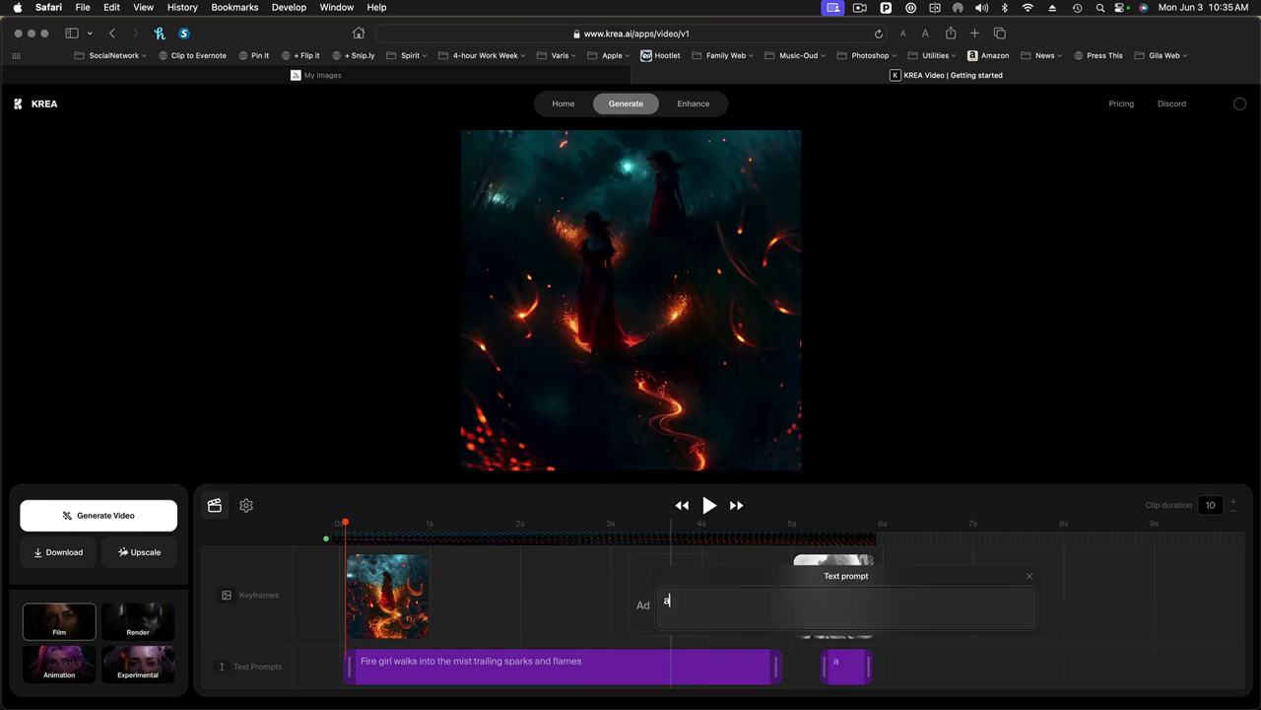
{"action": "type", "text": " man w"}
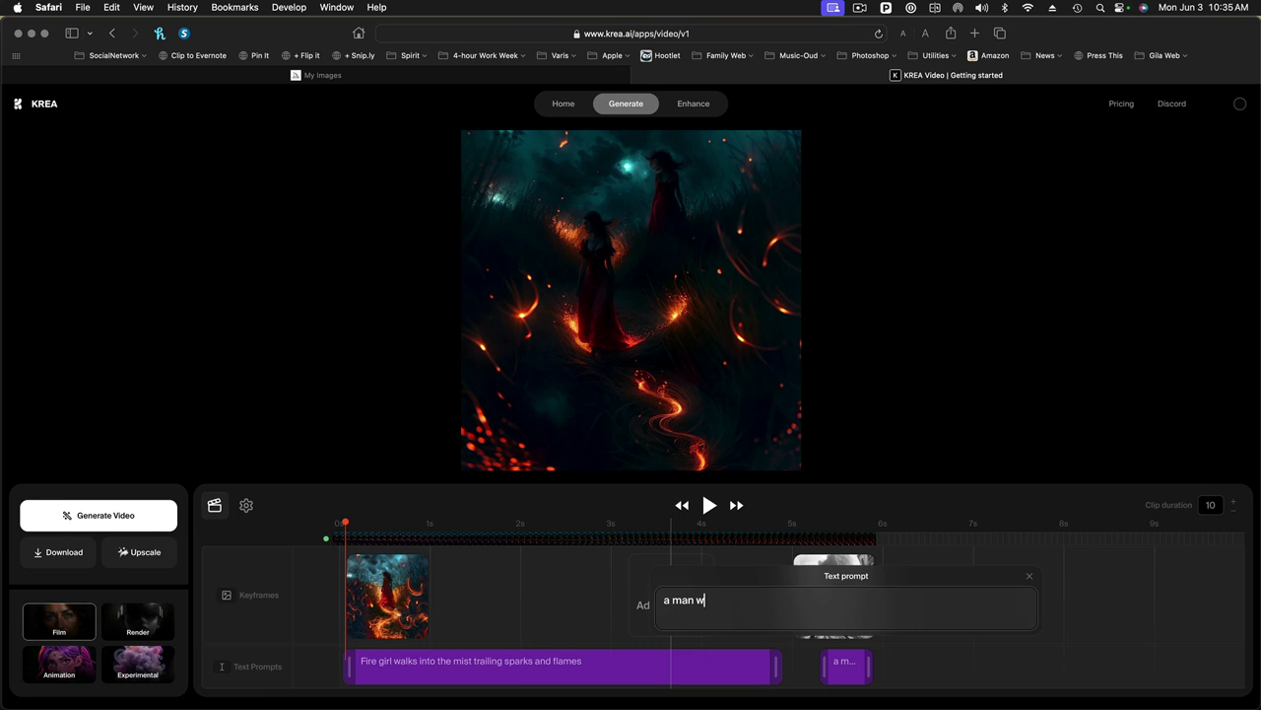
{"action": "type", "text": "alks"}
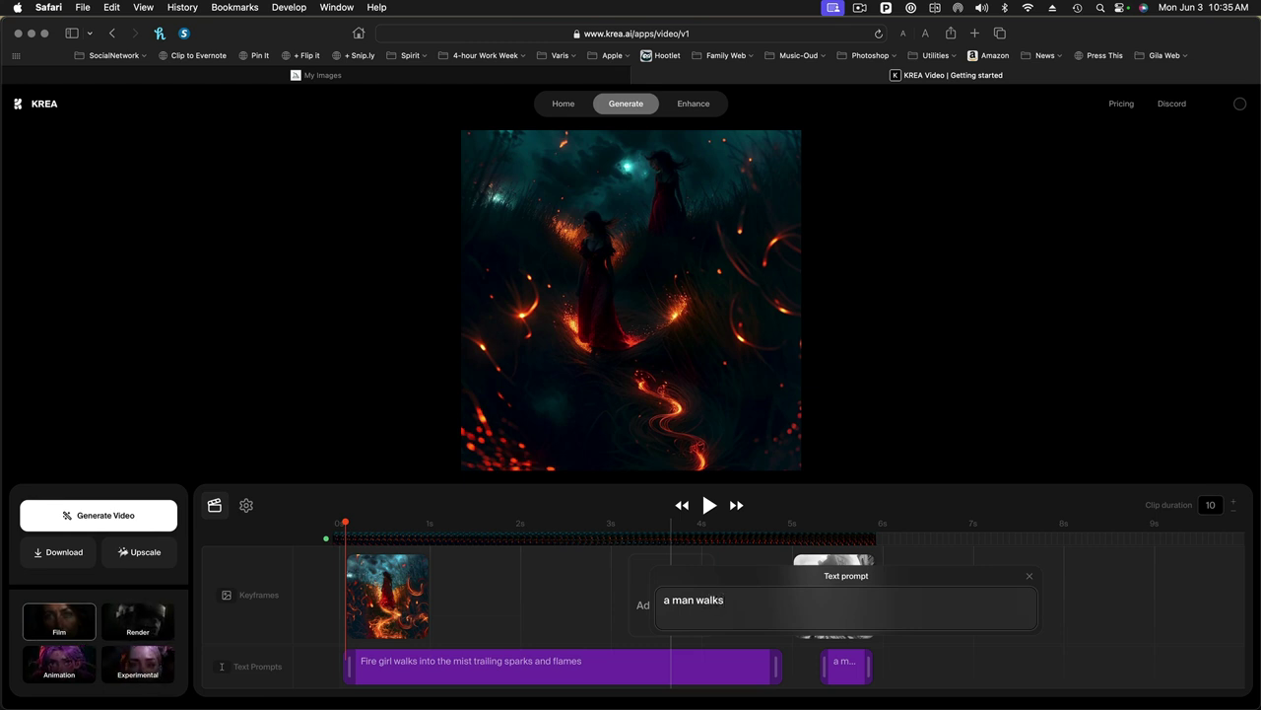
{"action": "type", "text": " through"}
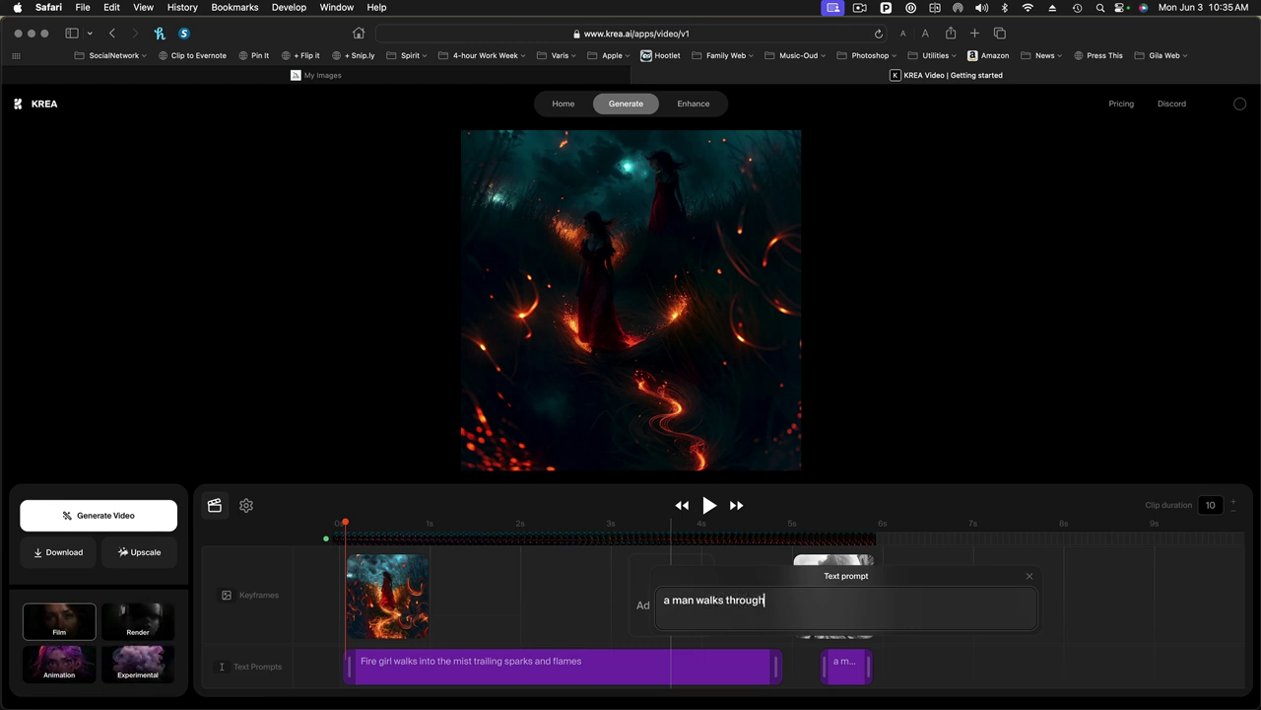
{"action": "type", "text": " a deca"}
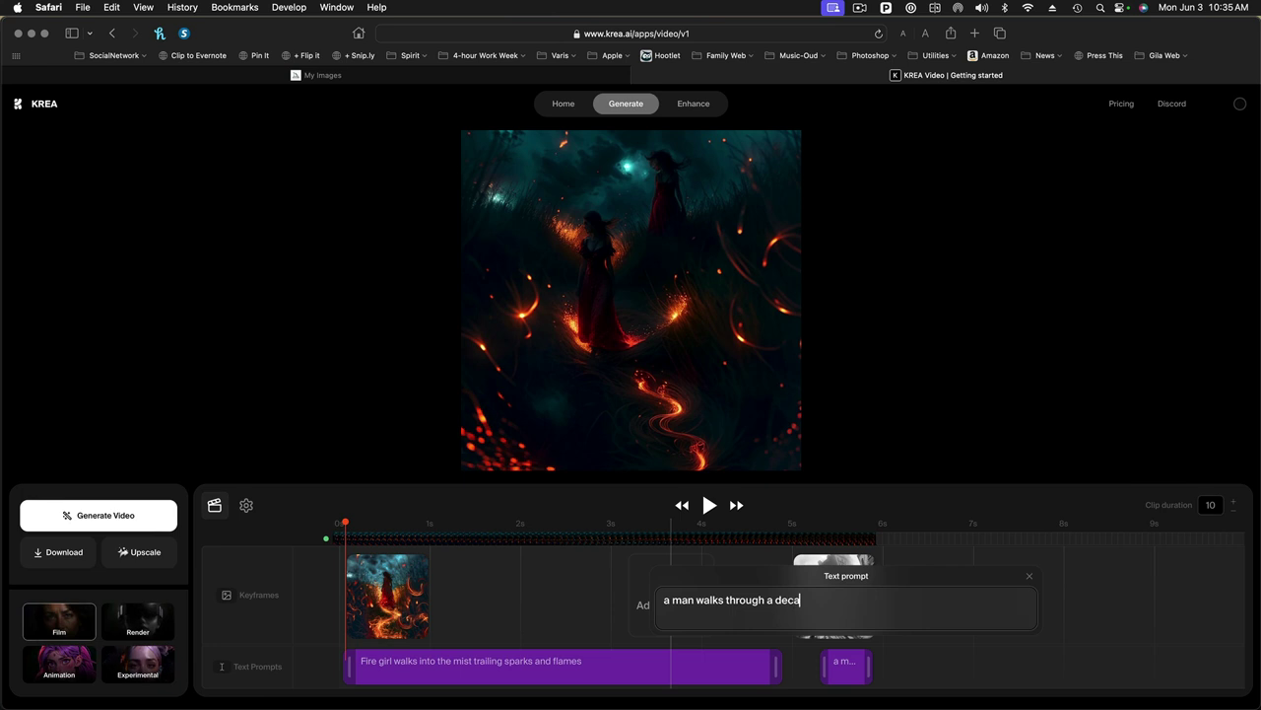
{"action": "type", "text": "ying"}
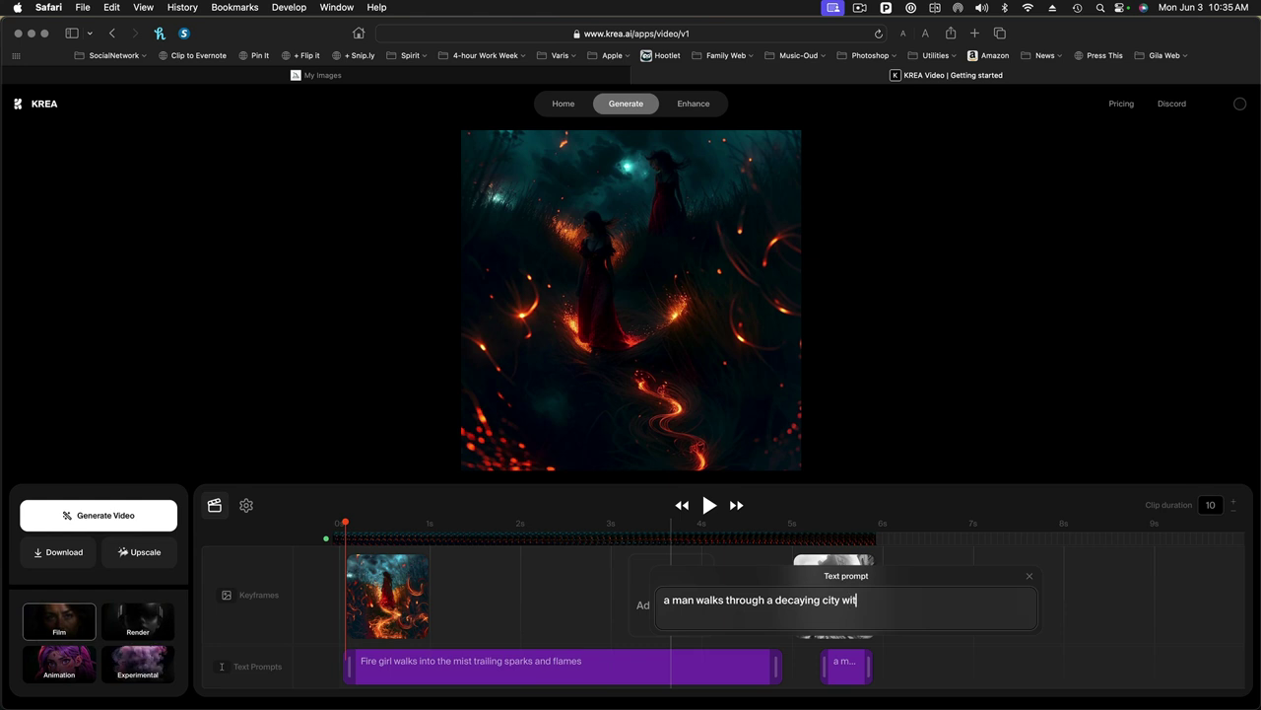
{"action": "type", "text": "city with build"}
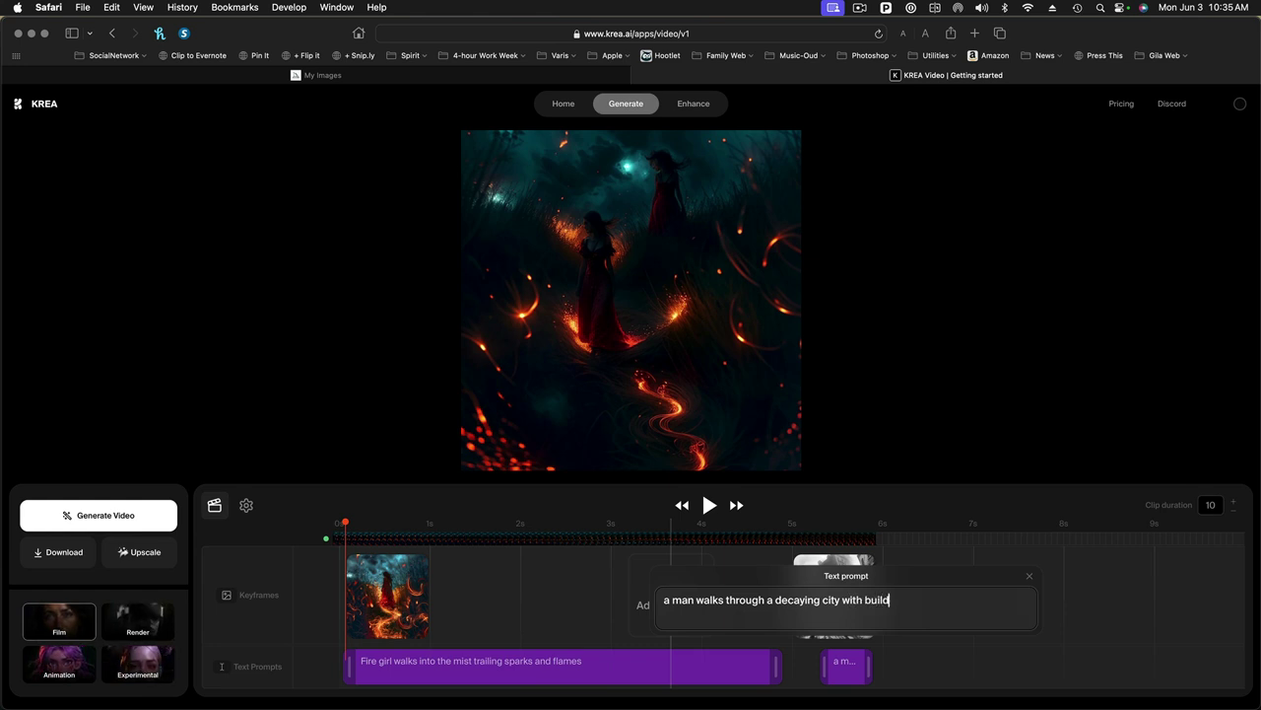
{"action": "type", "text": "ingds"}
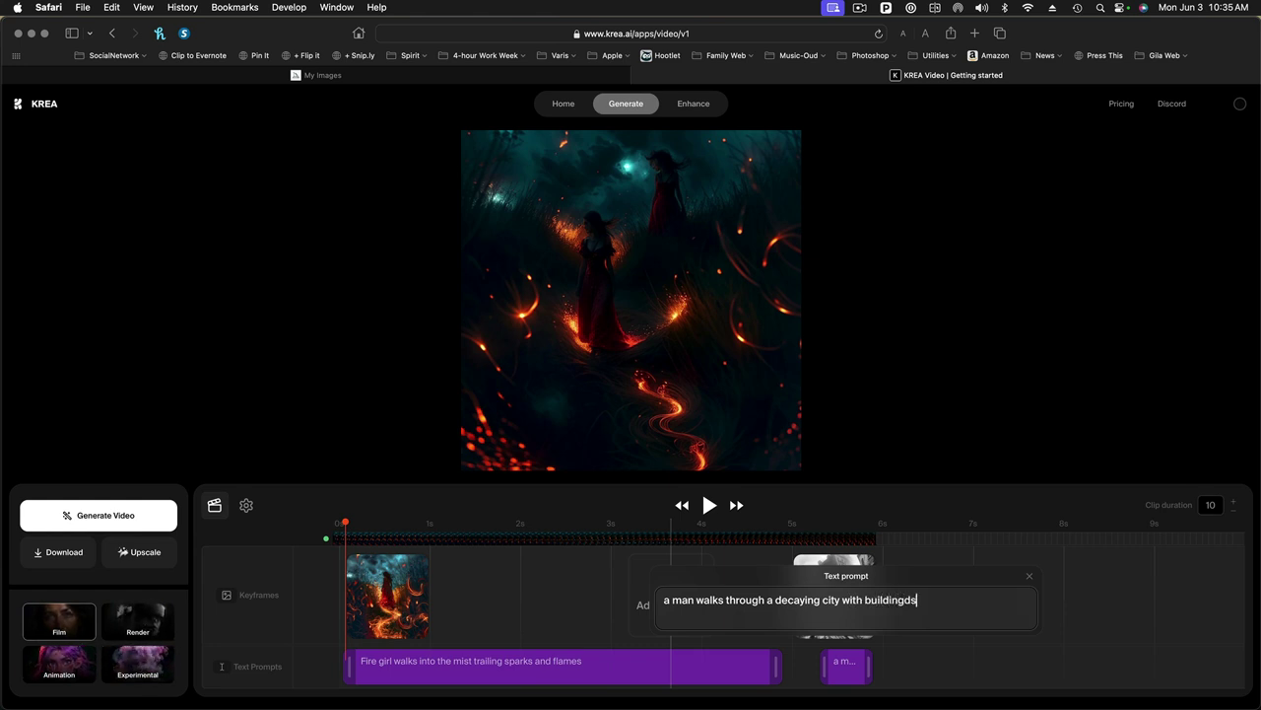
{"action": "key", "text": "BackSpace"}
{"action": "key", "text": "BackSpace"}
{"action": "type", "text": "s that s"}
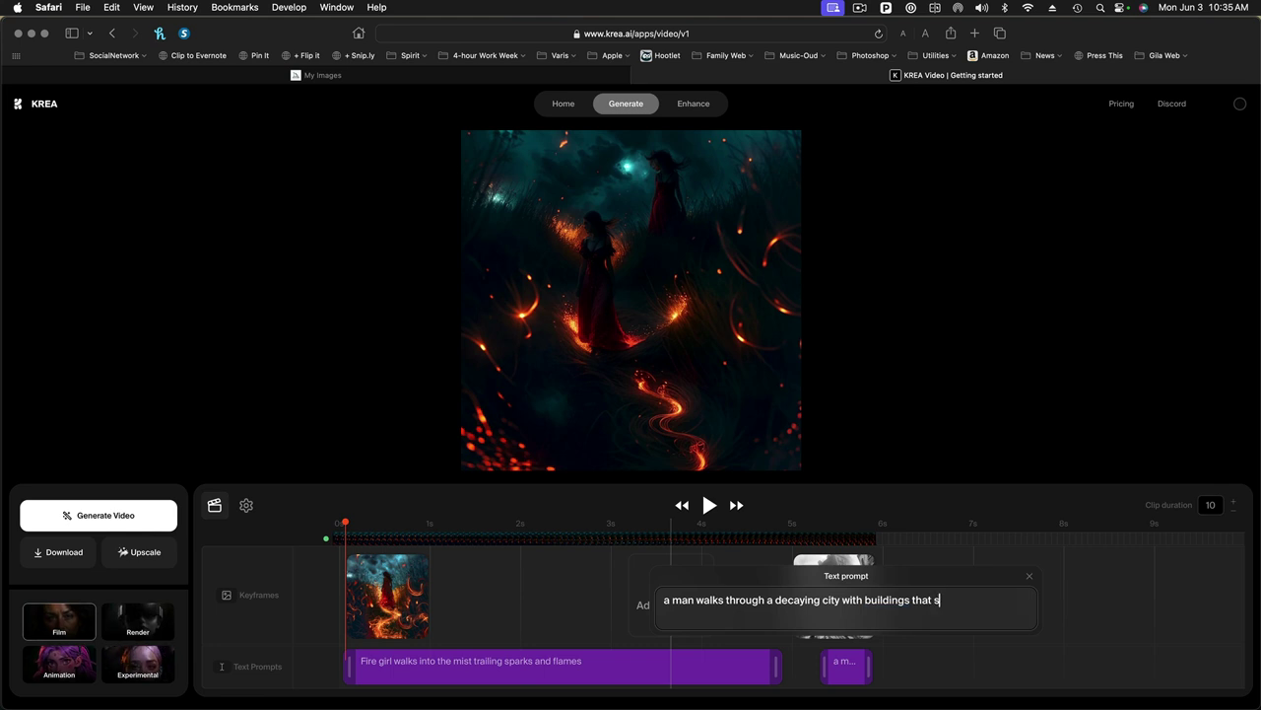
{"action": "type", "text": "way"}
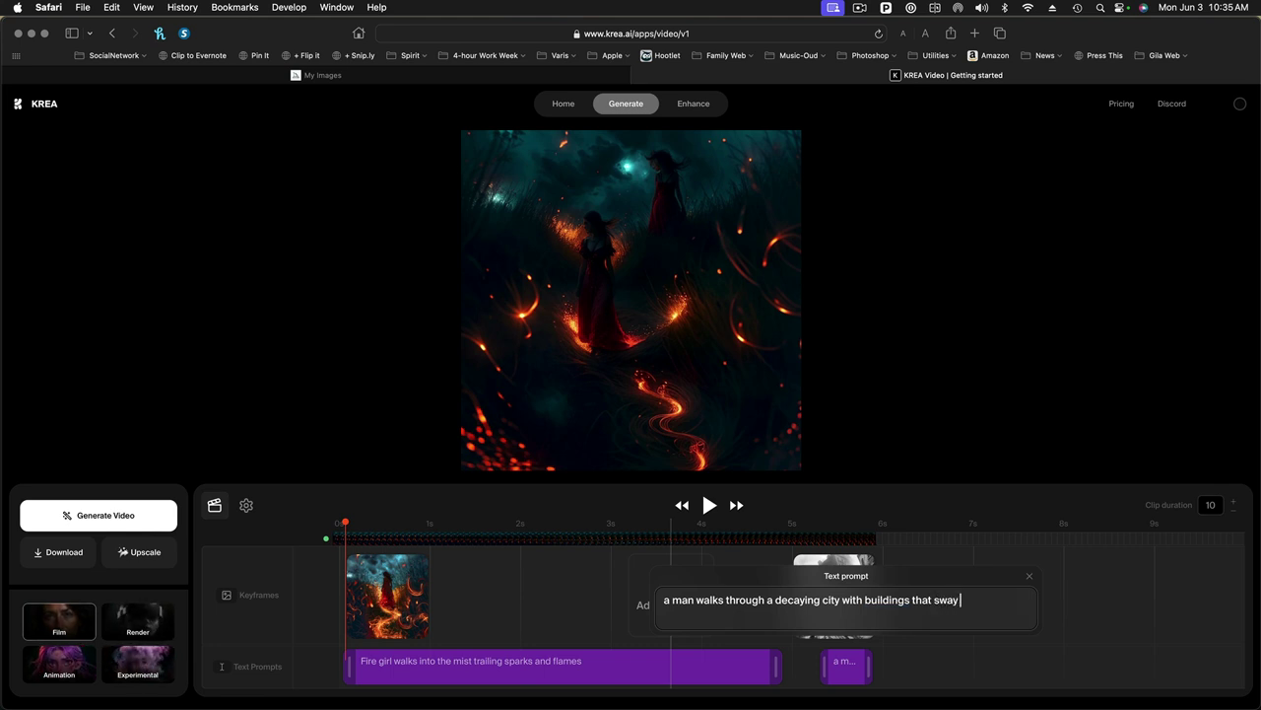
{"action": "type", "text": " mene"}
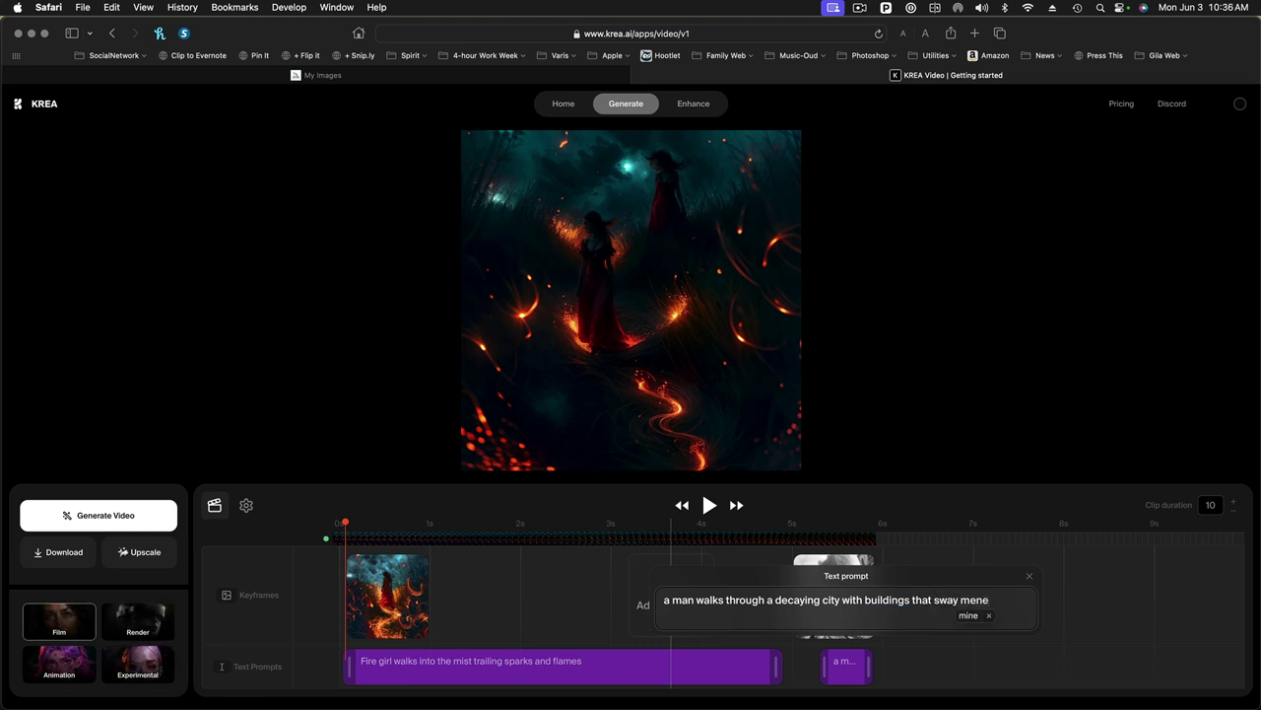
{"action": "key", "text": "BackSpace"}
{"action": "type", "text": "acingly"}
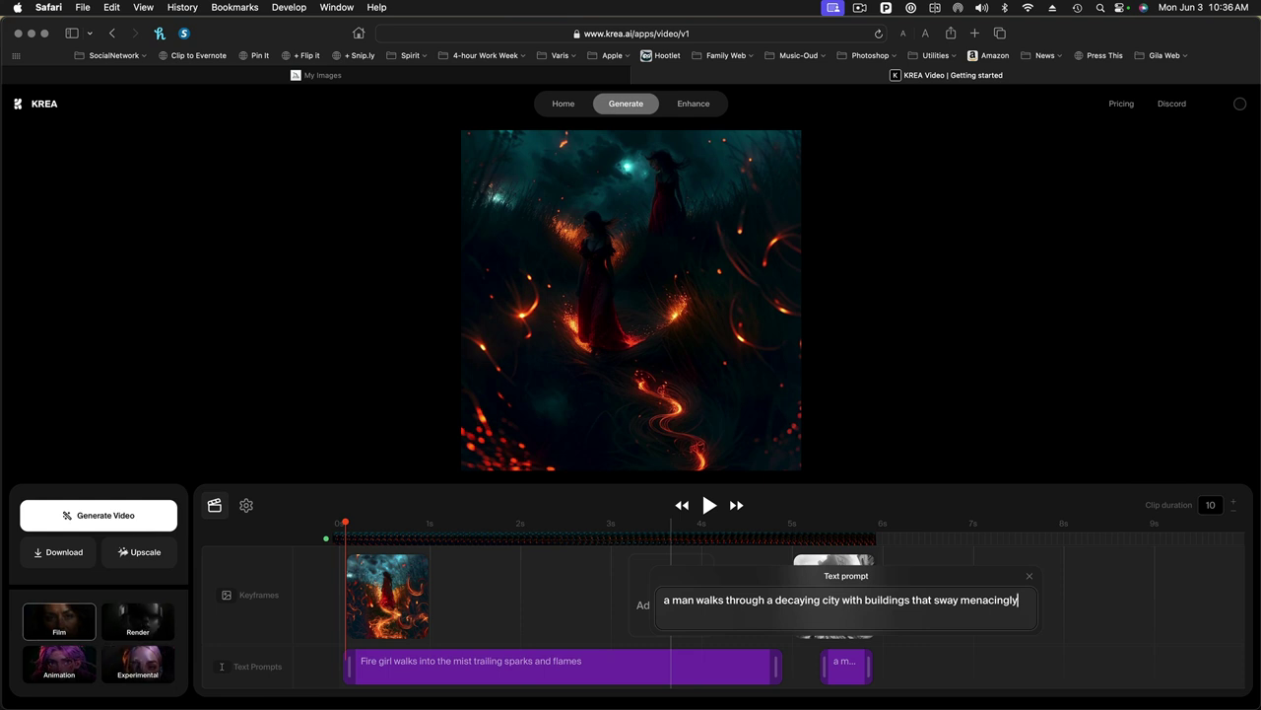
{"action": "left_click", "coordinate": [1029, 576]}
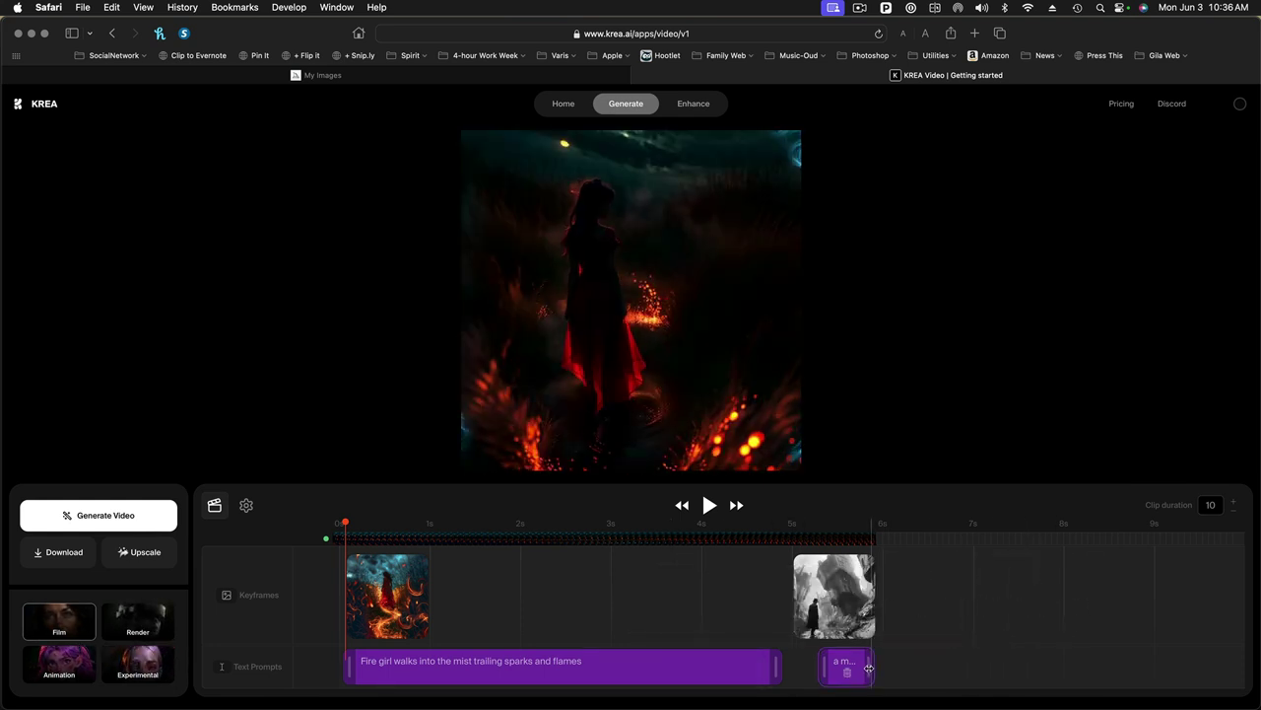
Extend the city prompt clip to the end of the timeline
{"action": "left_click_drag", "start_coordinate": [871, 666], "coordinate": [1232, 667]}
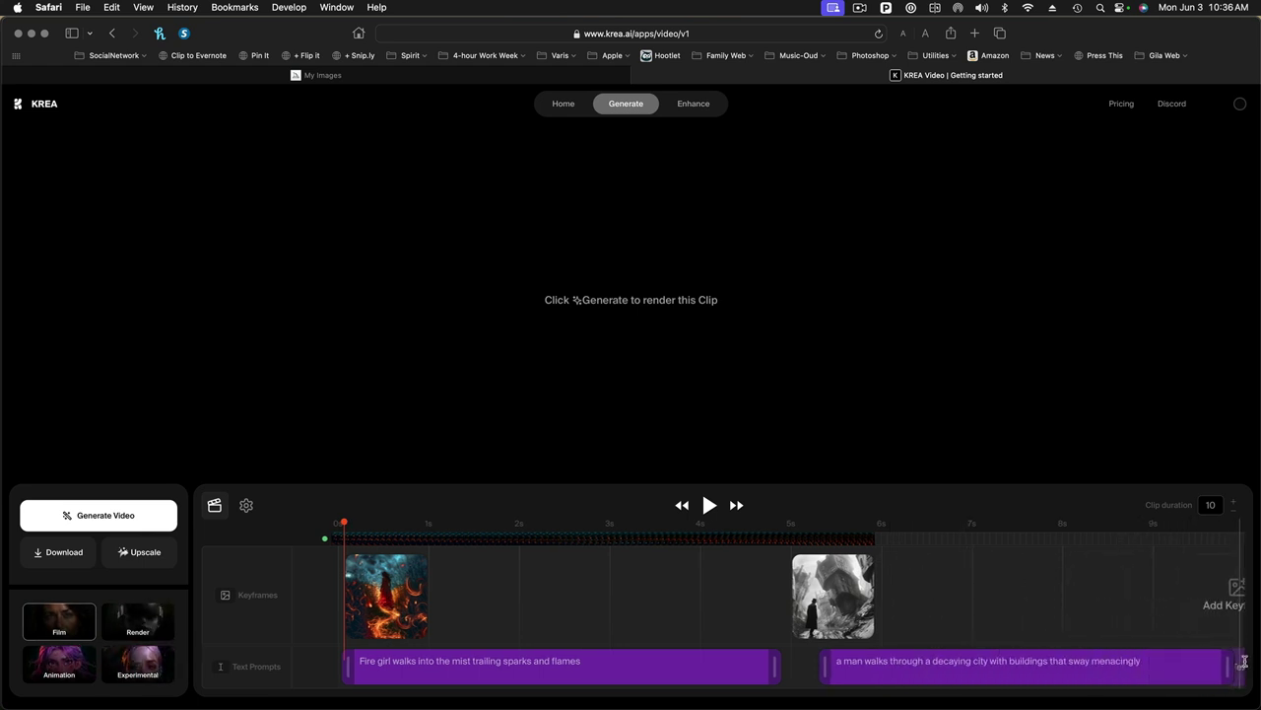
{"action": "scroll", "coordinate": [946, 587], "scroll_direction": "right", "scroll_amount": 2}
{"action": "scroll", "coordinate": [947, 587], "scroll_direction": "left", "scroll_amount": 2}
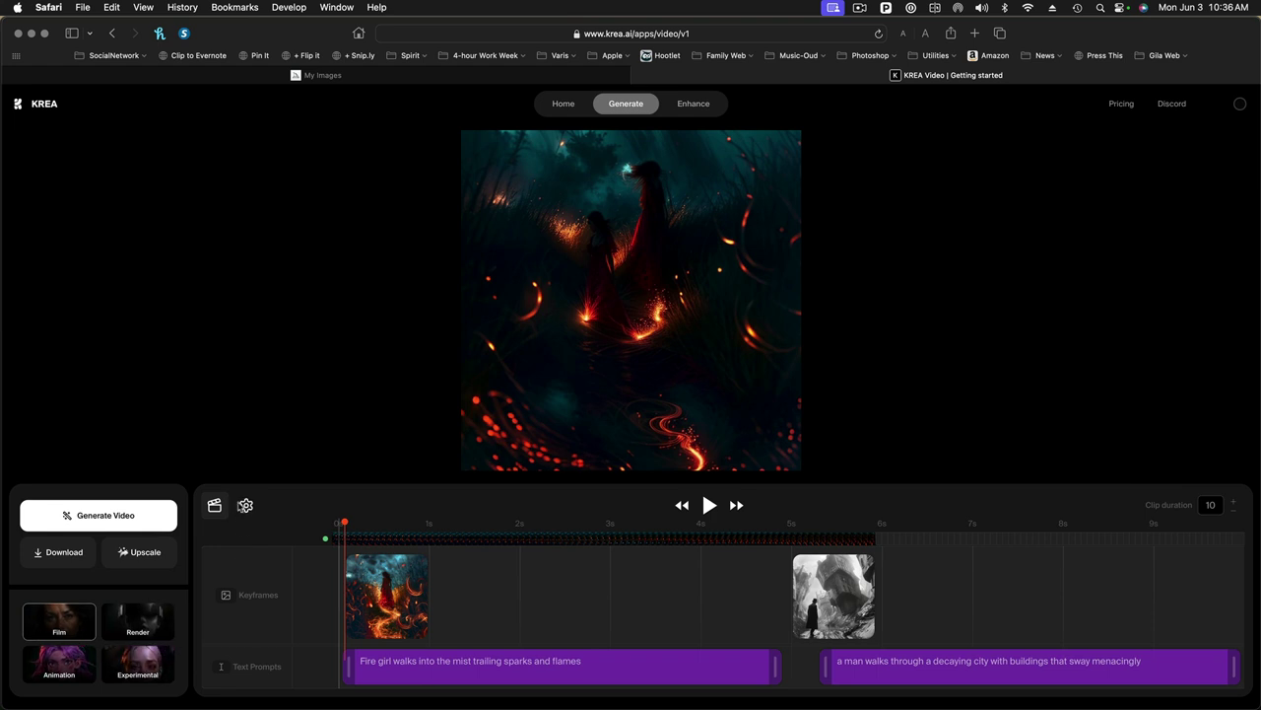
Set the video to a 16:9 aspect ratio with Loop video turned on
{"action": "left_click", "coordinate": [247, 506]}
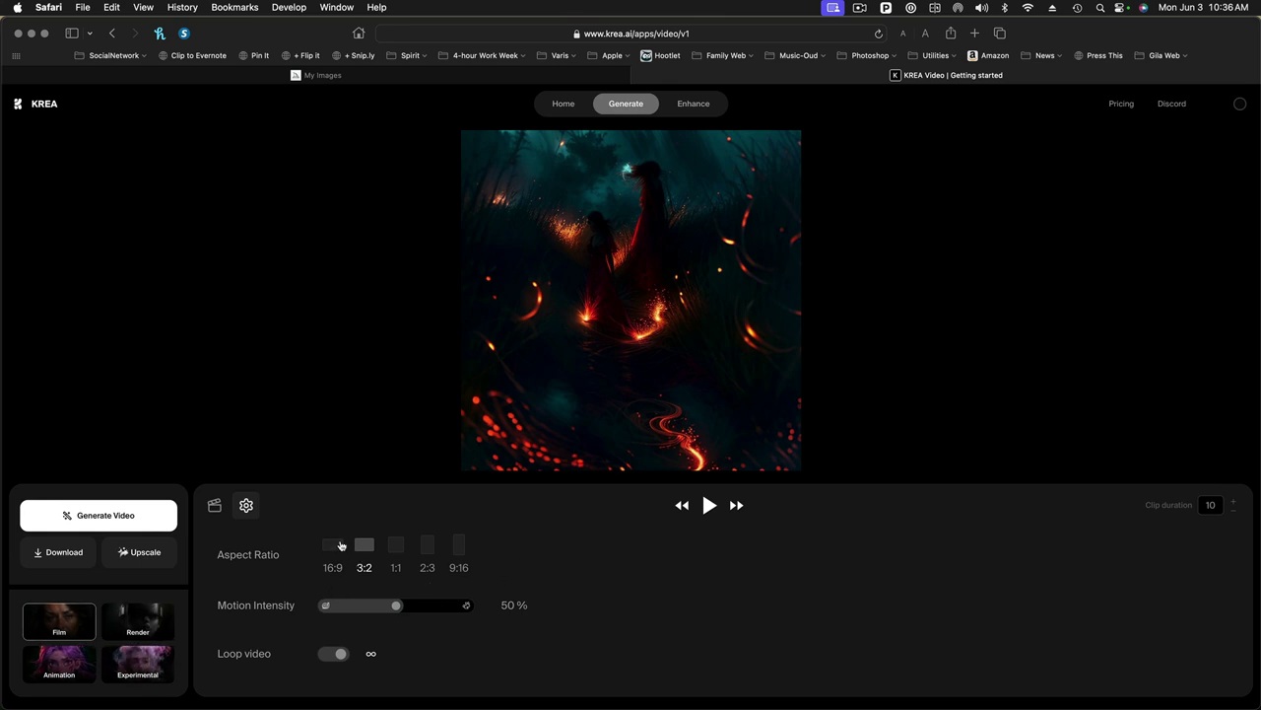
{"action": "left_click", "coordinate": [334, 548]}
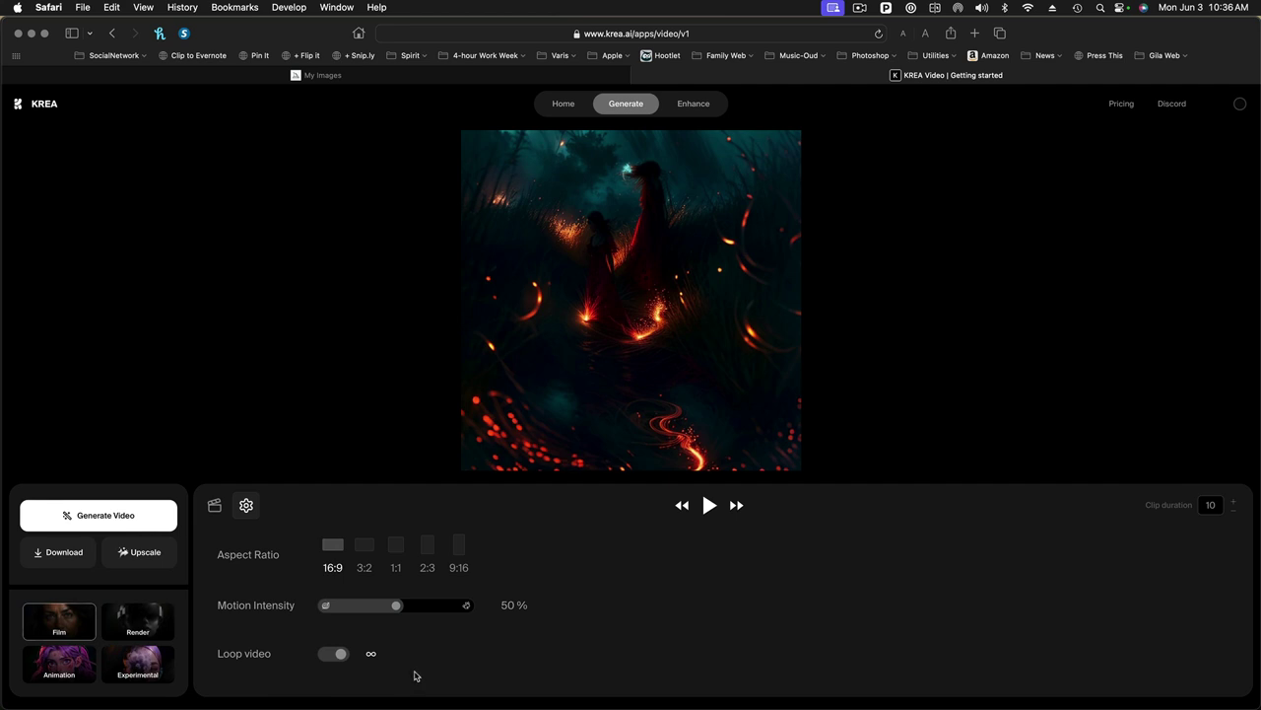
{"action": "left_click", "coordinate": [341, 655]}
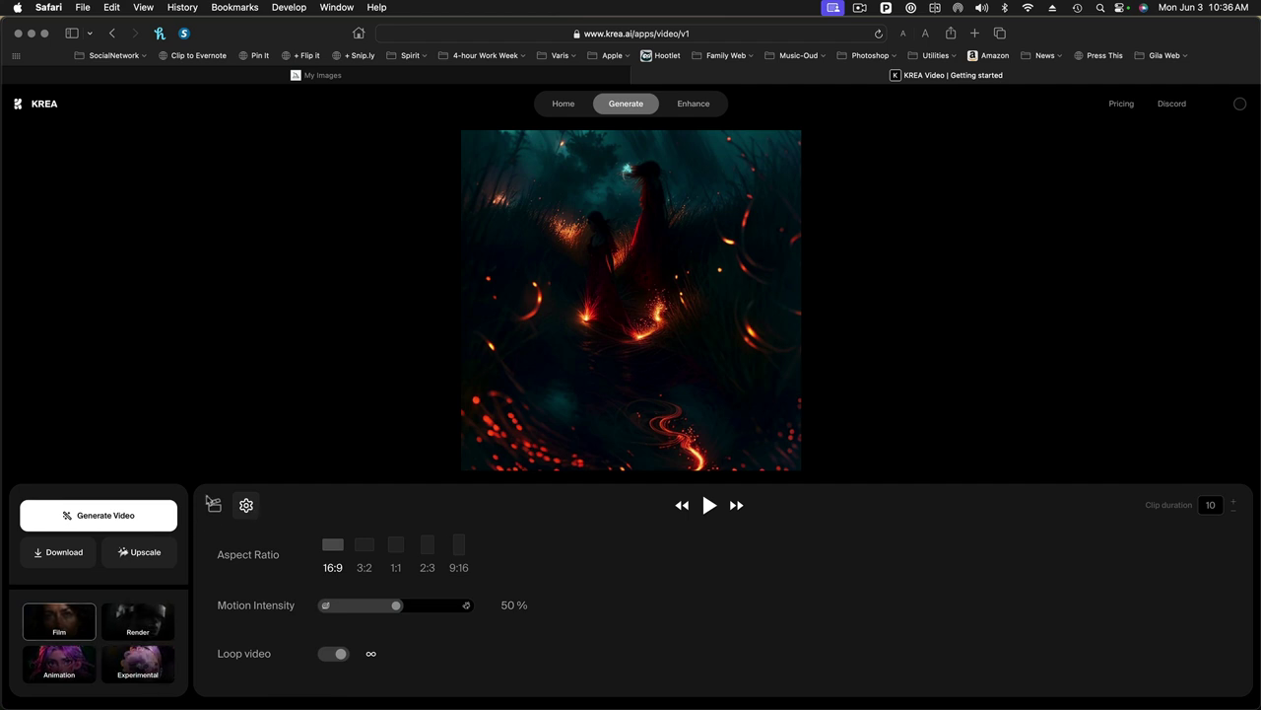
{"action": "left_click", "coordinate": [214, 505]}
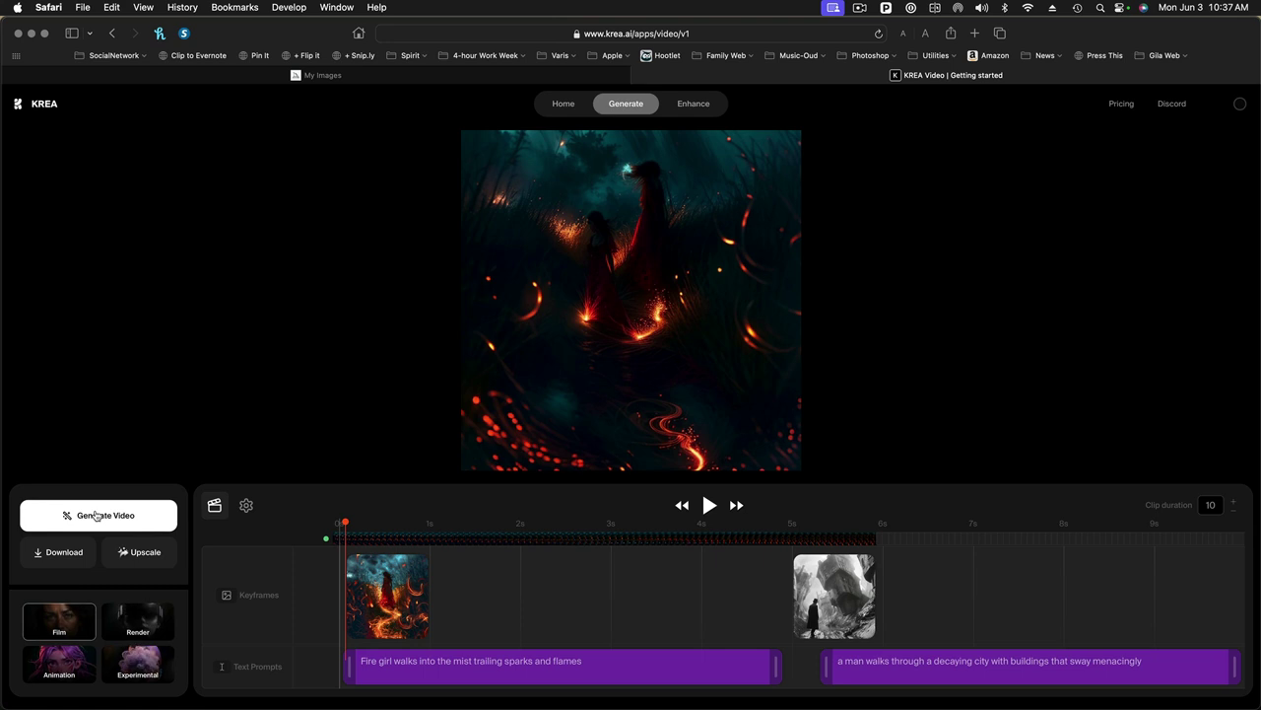
Generate the 16:9 looping video from the two keyframes and prompts
{"action": "left_click", "coordinate": [95, 516]}
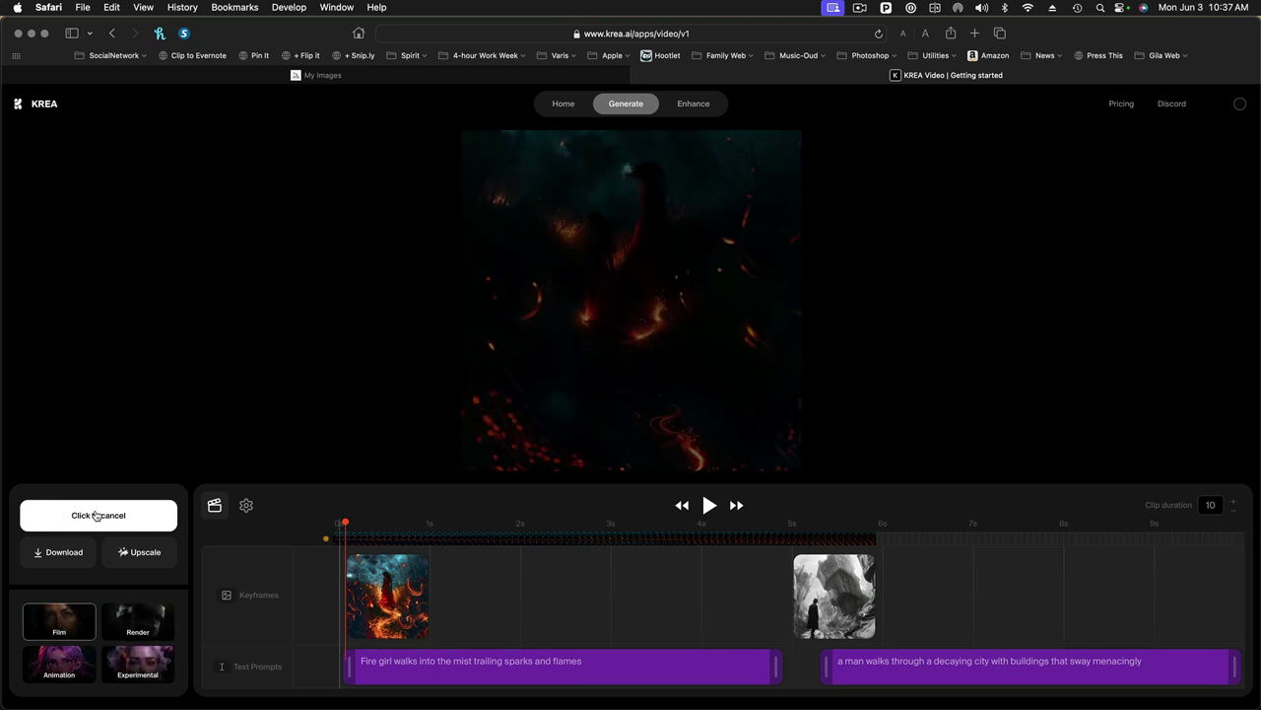